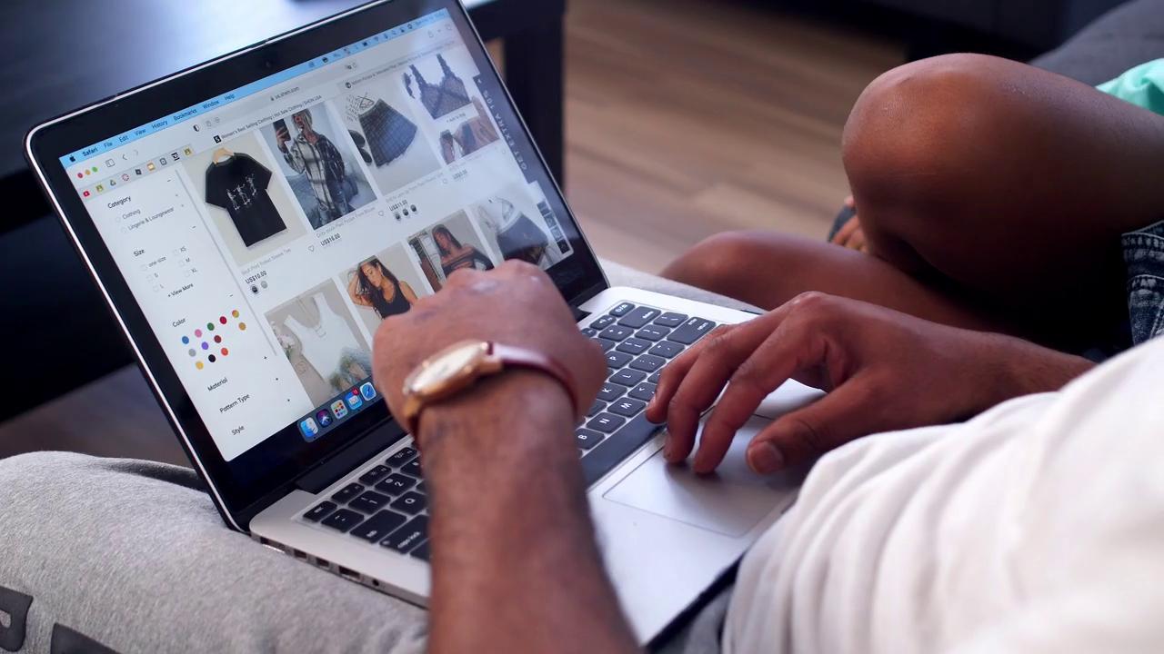
# - Scroll down the Titan LTD store's Home dashboard to review the setup checklist
pyautogui.scroll(-3, 382, 237)
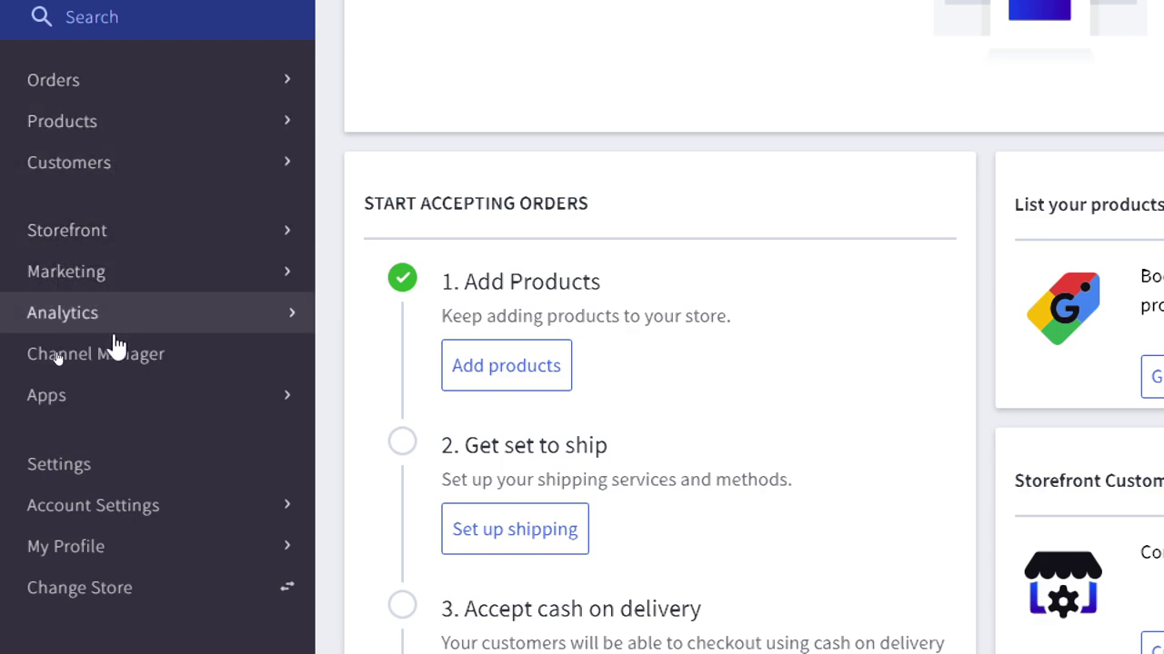
# - Go to Apps > Marketplace in the store's left sidebar
pyautogui.click(255, 407)
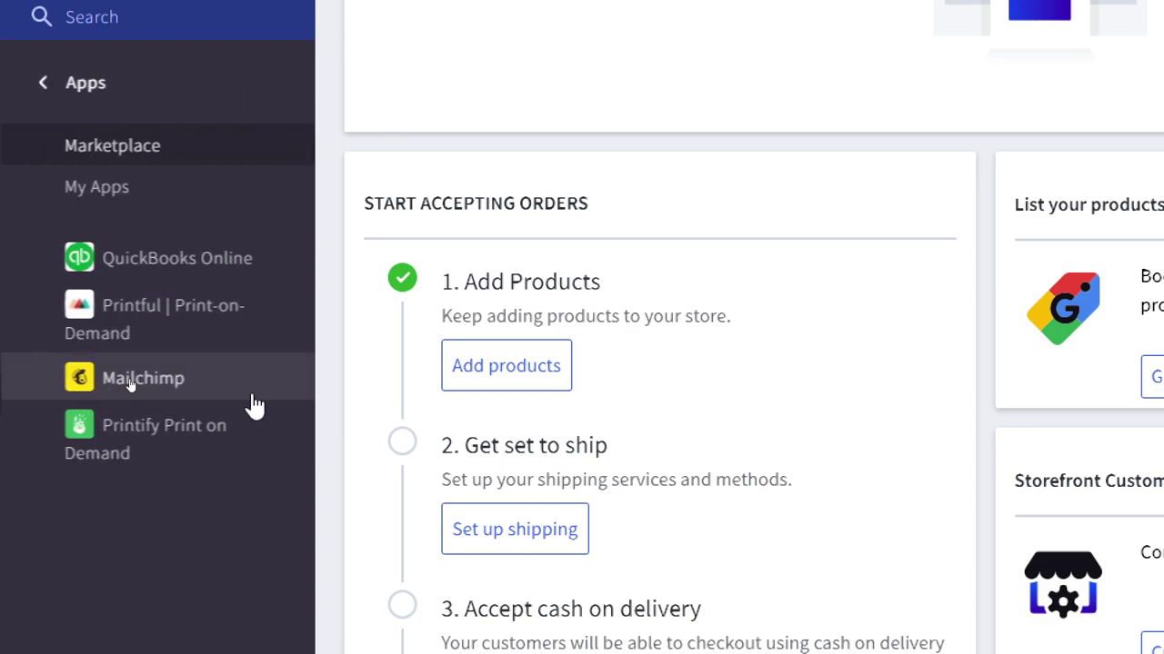
pyautogui.click(272, 151)
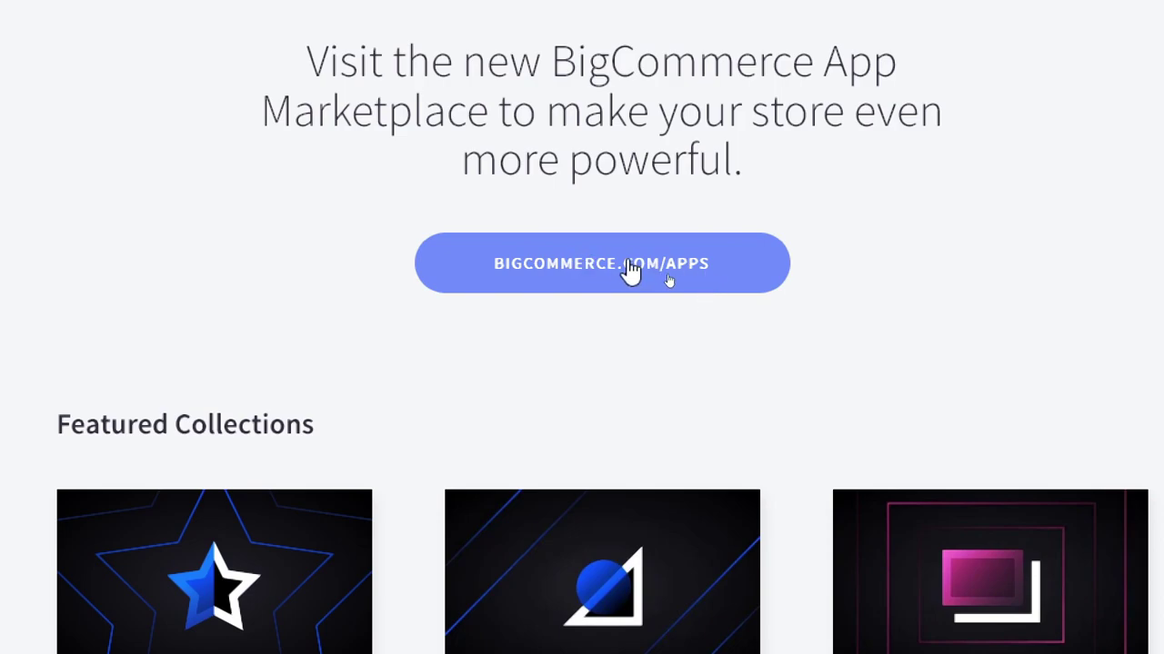
# - Search the public BIGCOMMERCE.COM/APPS directory for 'KLAV' and open the Klaviyo app listing
pyautogui.click(664, 279)
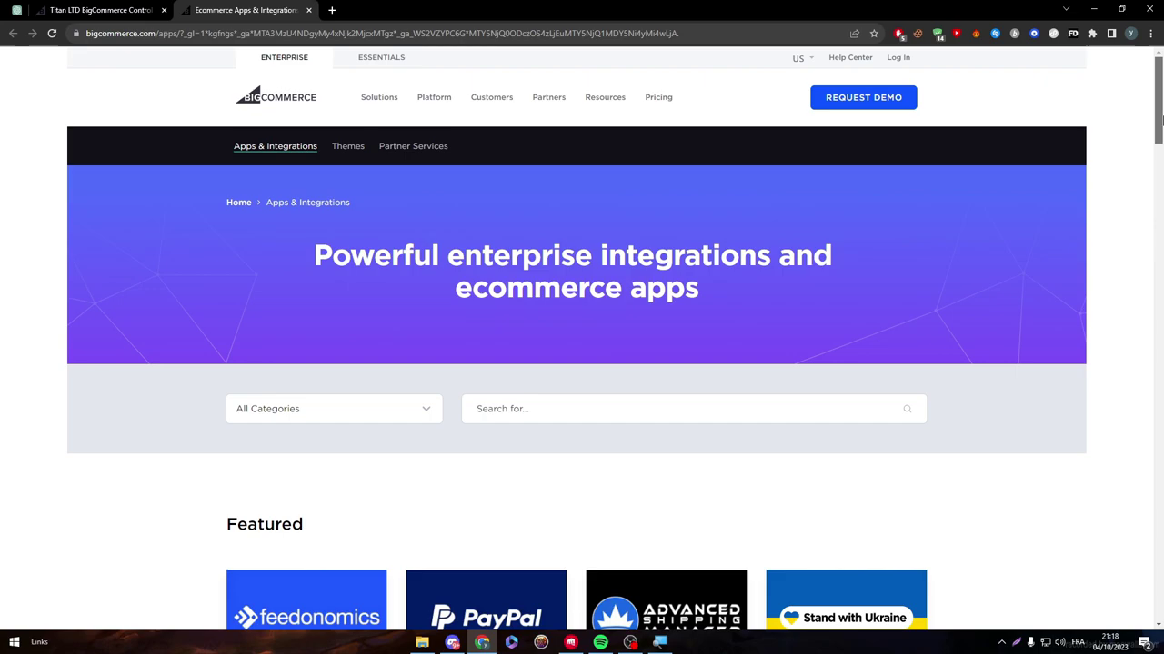
pyautogui.moveTo(1161, 121); pyautogui.dragTo(1132, 148)
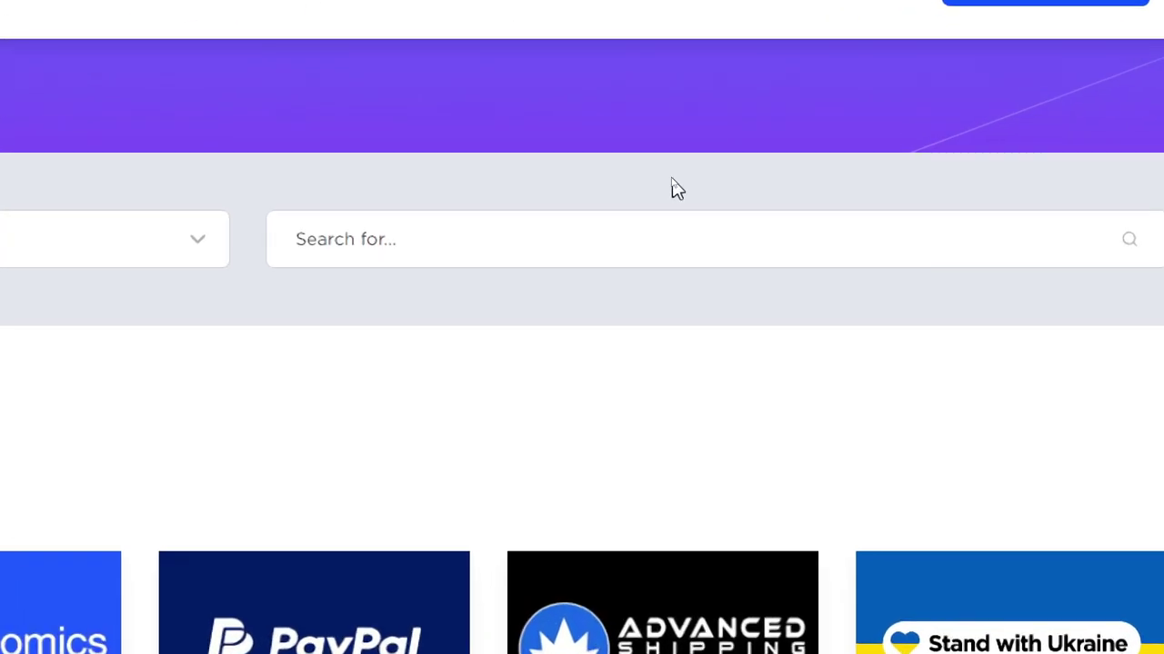
pyautogui.click(615, 212)
pyautogui.write('KLAV')
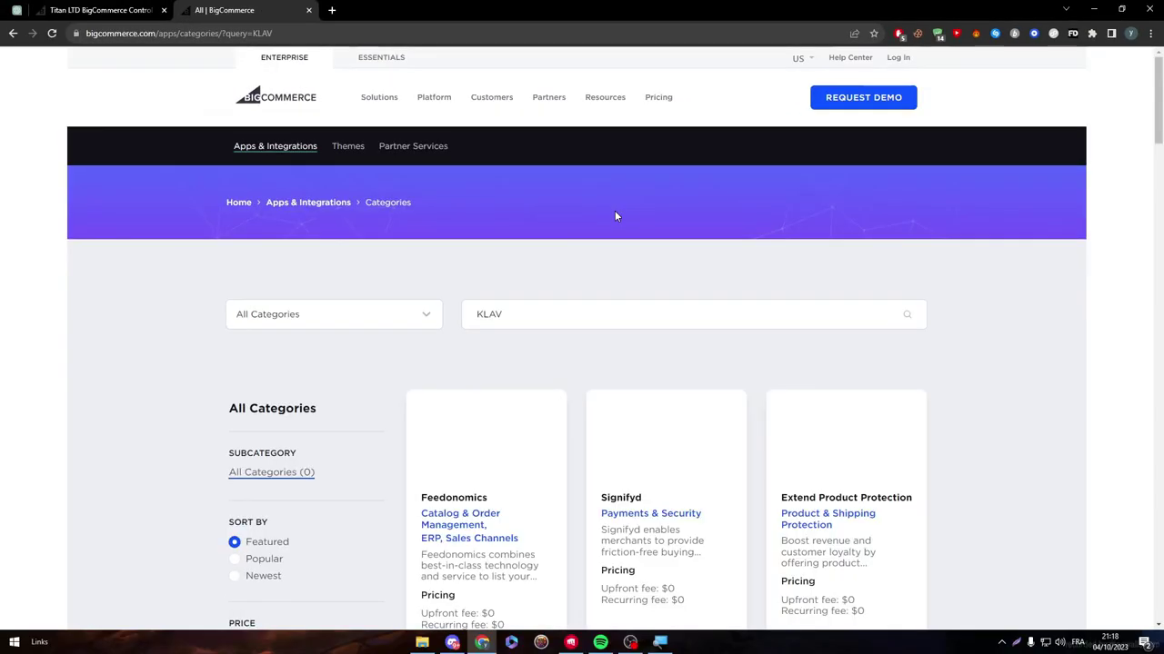
pyautogui.moveTo(1161, 150); pyautogui.dragTo(1161, 175)
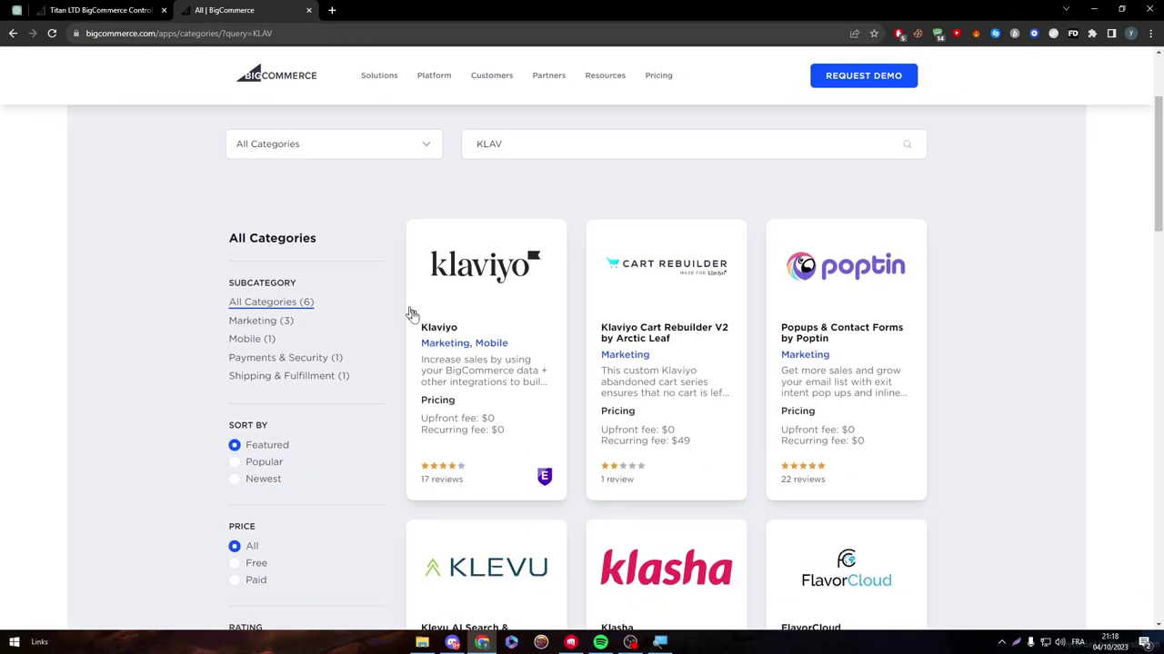
pyautogui.click(479, 282)
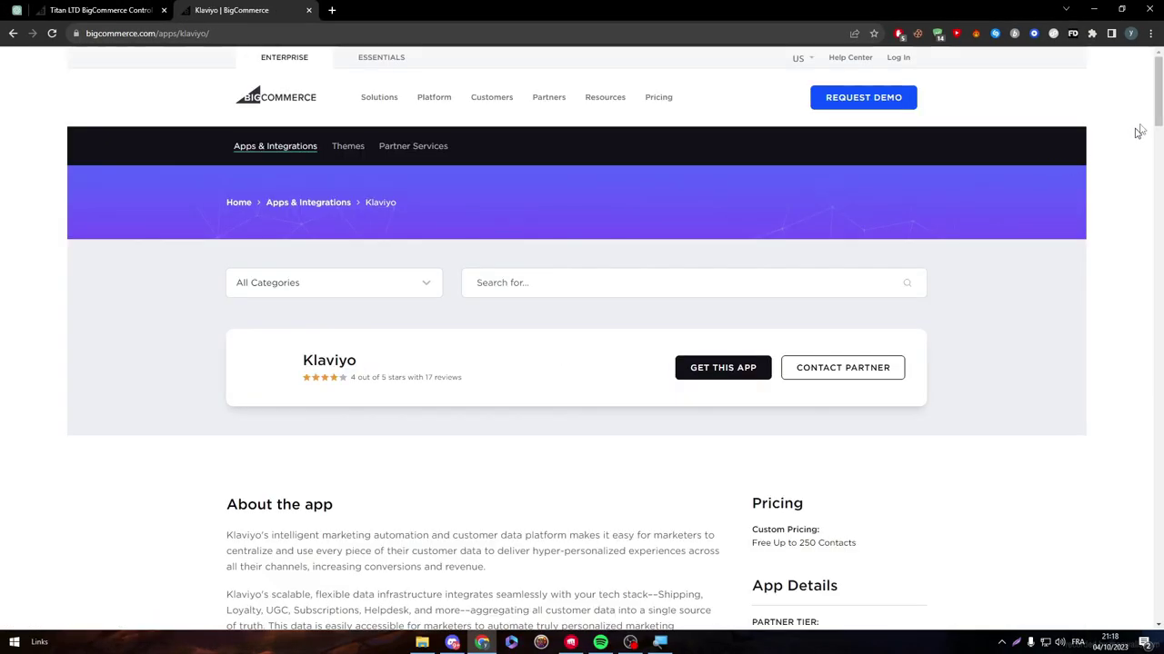
pyautogui.scroll(-1, 890, 161)
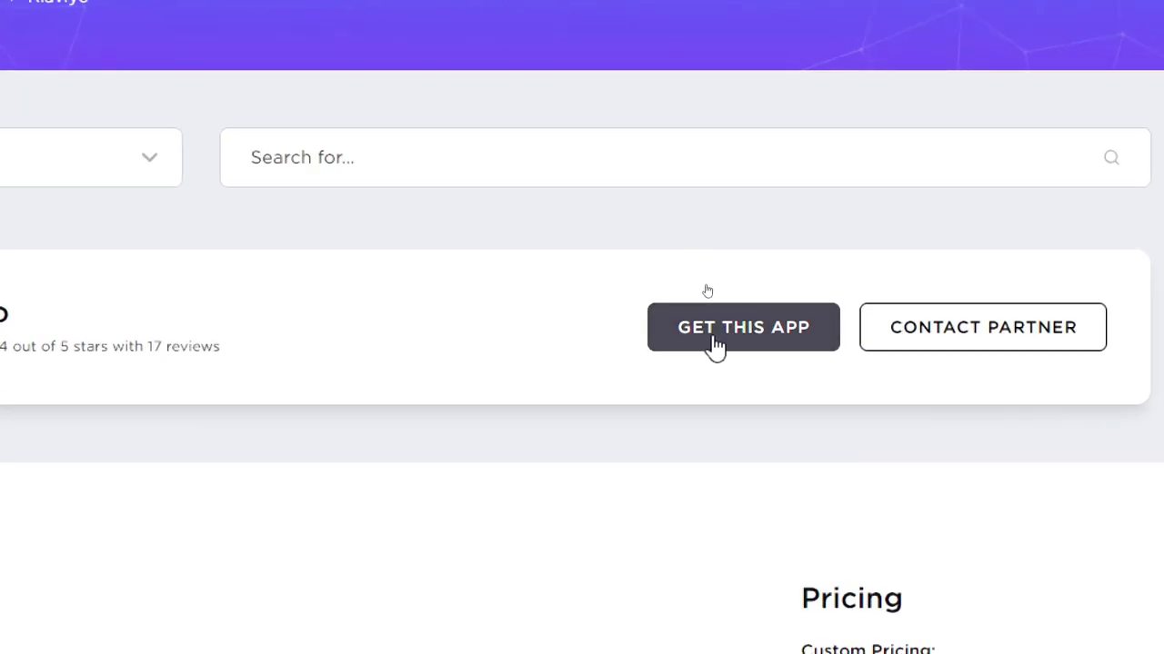
# - Choose Get This App for Klaviyo and log in as an existing BigCommerce store
pyautogui.click(716, 346)
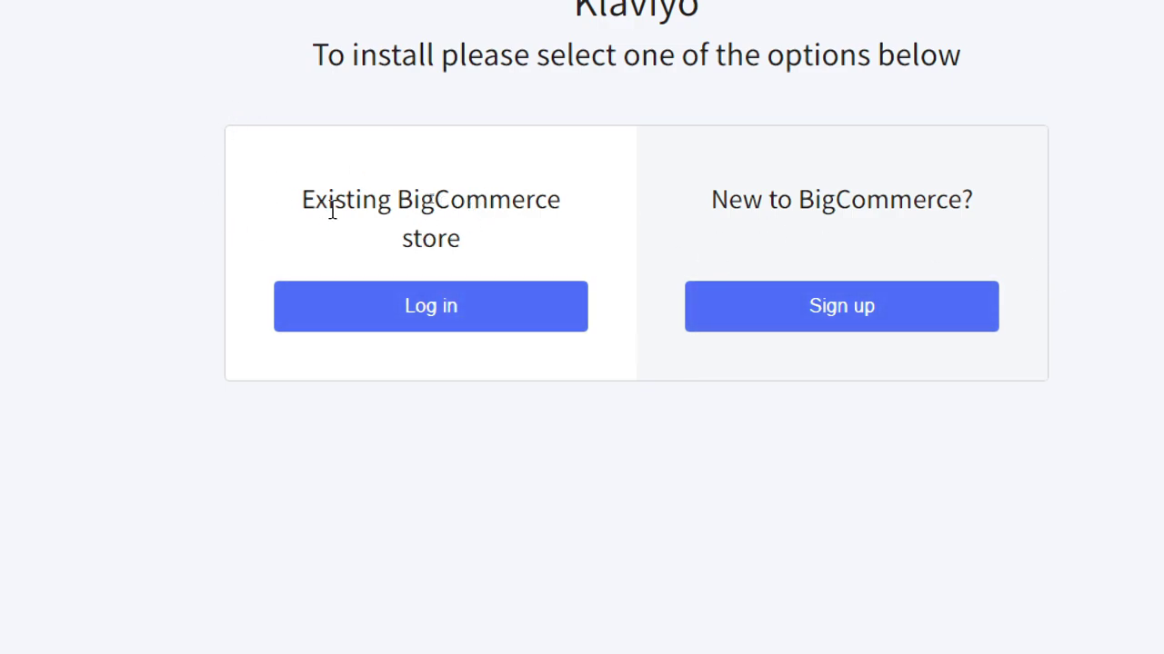
pyautogui.click(447, 327)
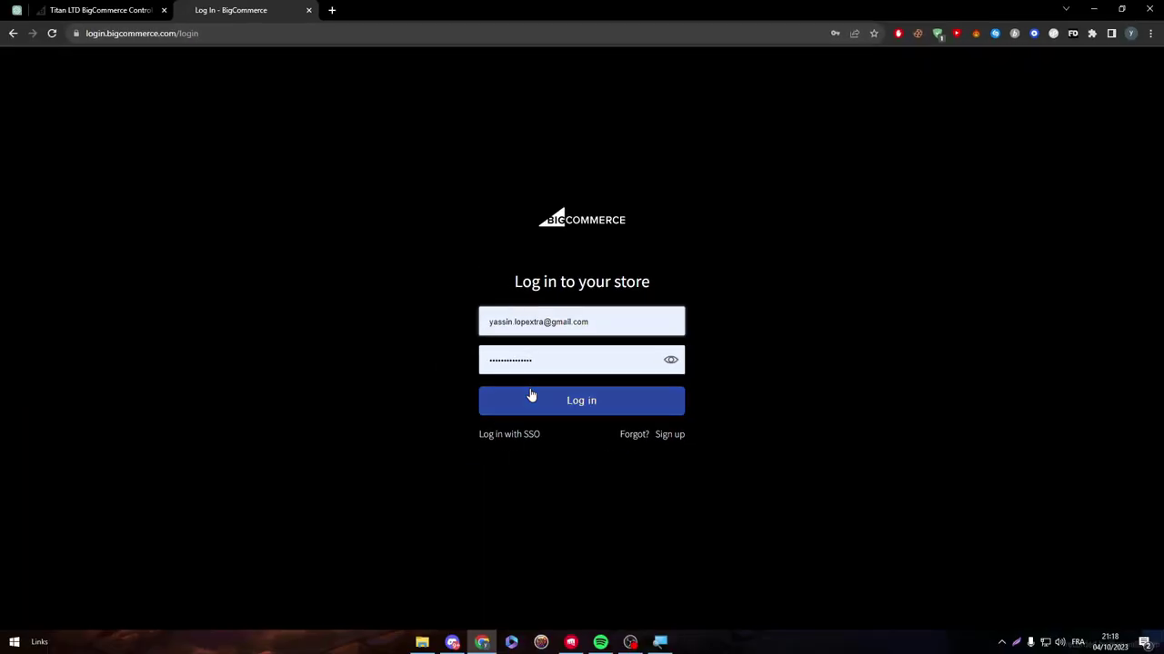
# - Log in to the BigCommerce store account with the autofilled credentials
pyautogui.click(530, 395)
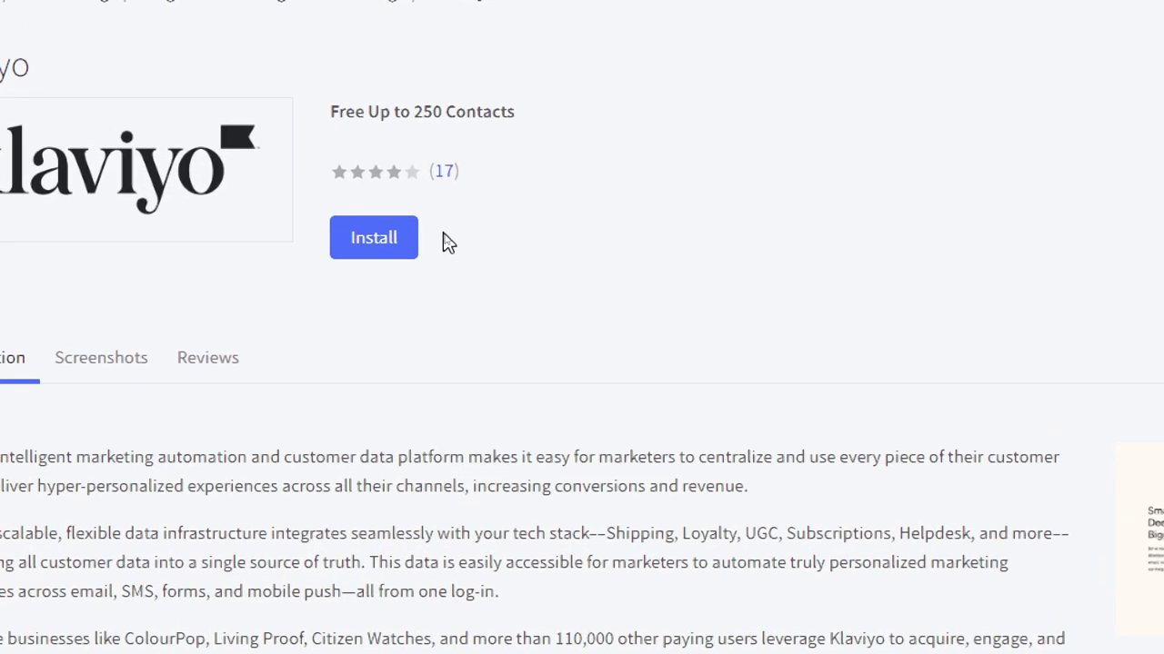
# - Install Klaviyo and scroll through the access permissions it requests
pyautogui.click(419, 238)
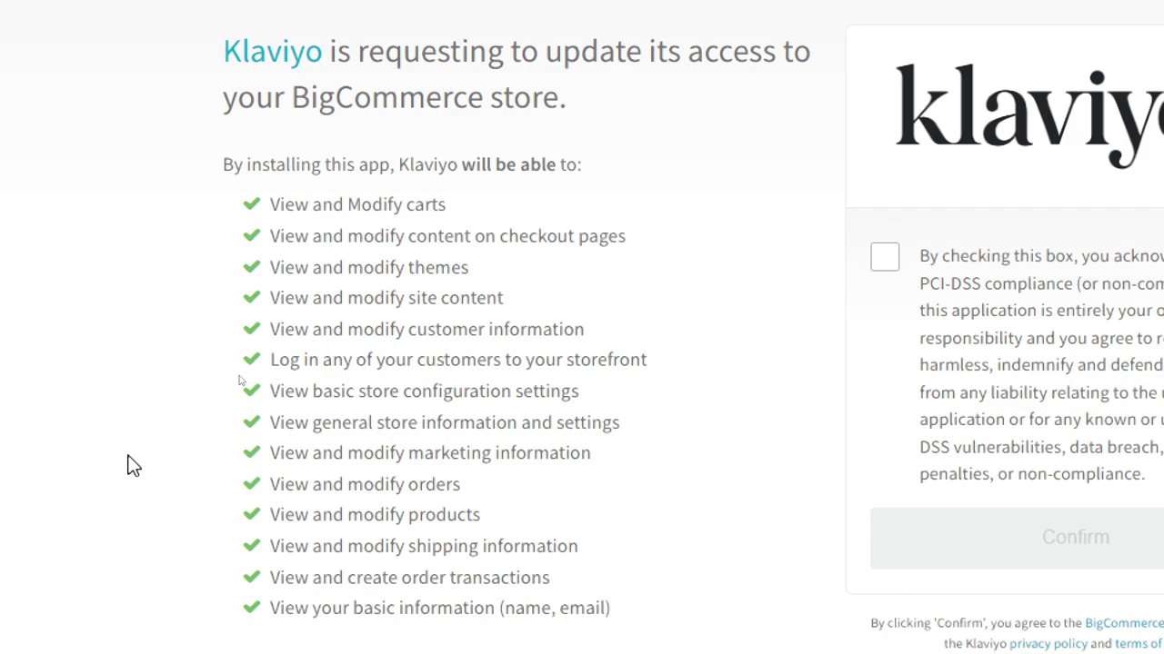
pyautogui.scroll(-1, 127, 466)
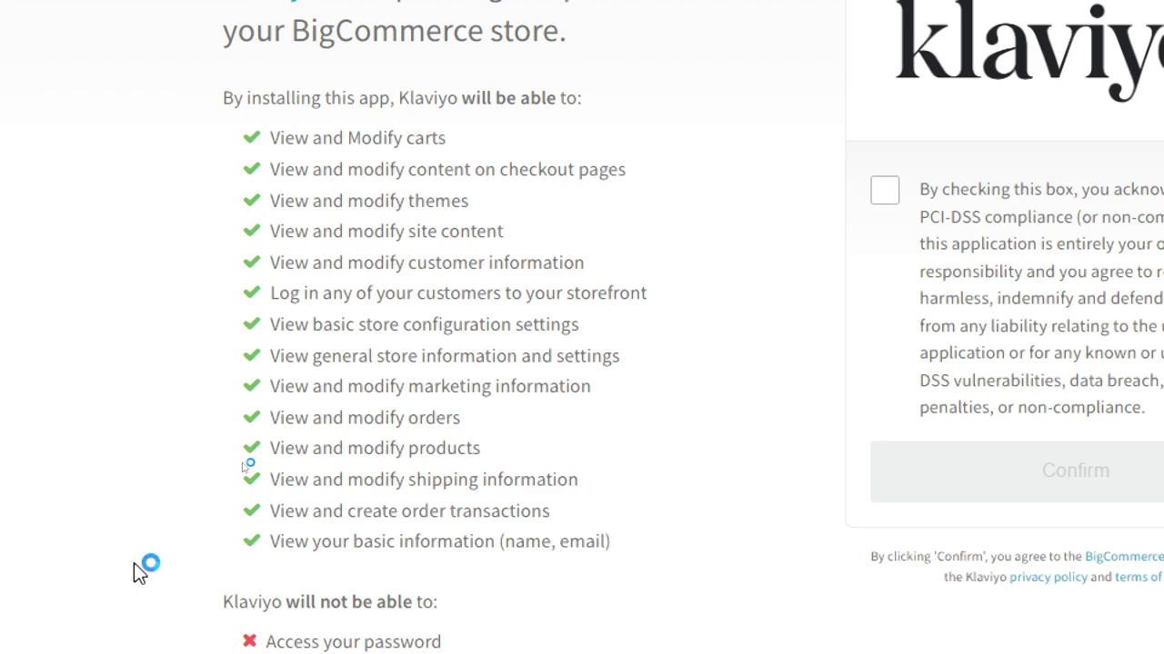
pyautogui.scroll(-1, 208, 628)
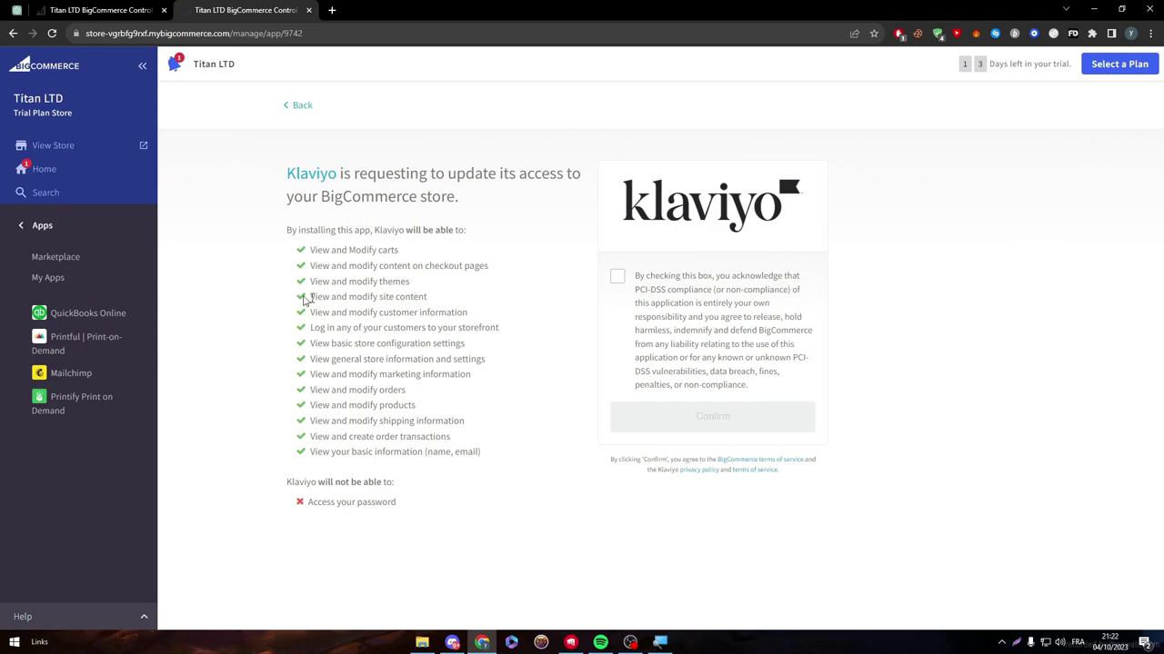
# - Acknowledge the PCI-DSS terms and confirm Klaviyo's access to the store
pyautogui.click(619, 280)
pyautogui.click(736, 416)
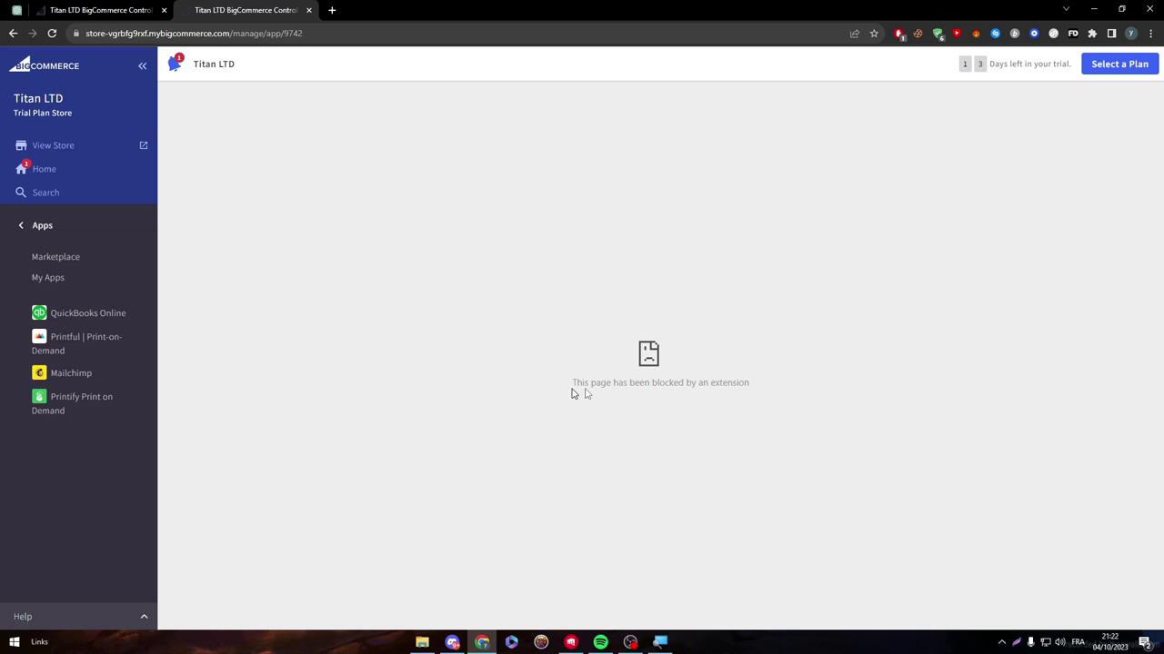
pyautogui.moveTo(763, 382); pyautogui.dragTo(576, 383)
pyautogui.click(654, 287)
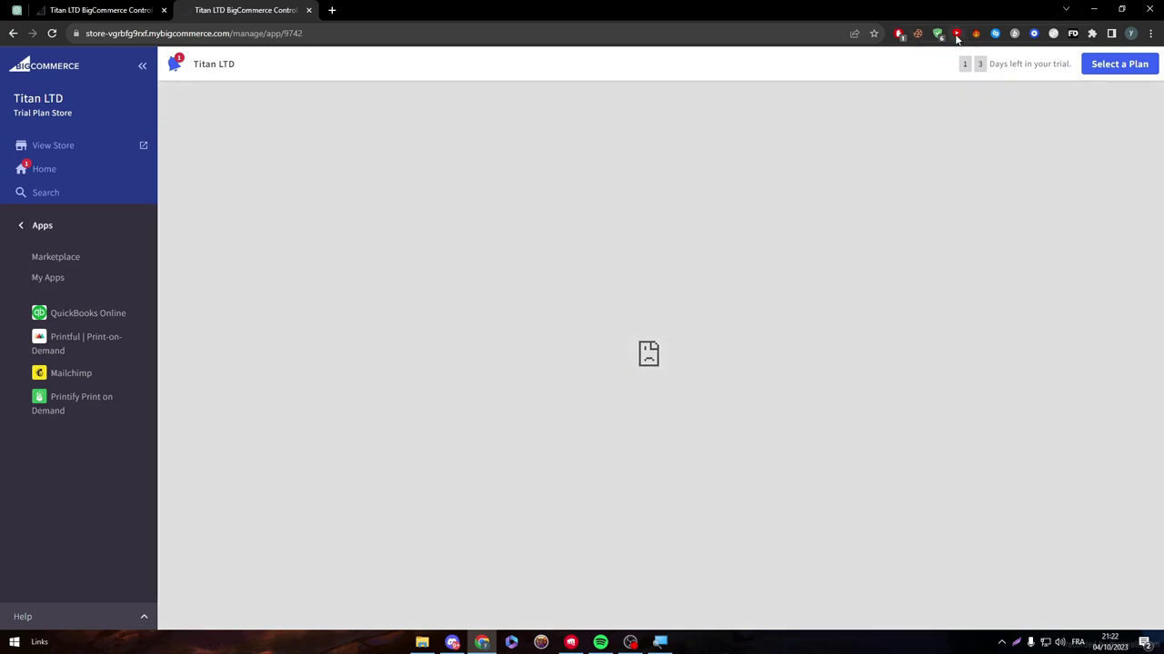
# - Turn off AdGuard protection for this site and reload so Klaviyo's login loads
pyautogui.click(956, 34)
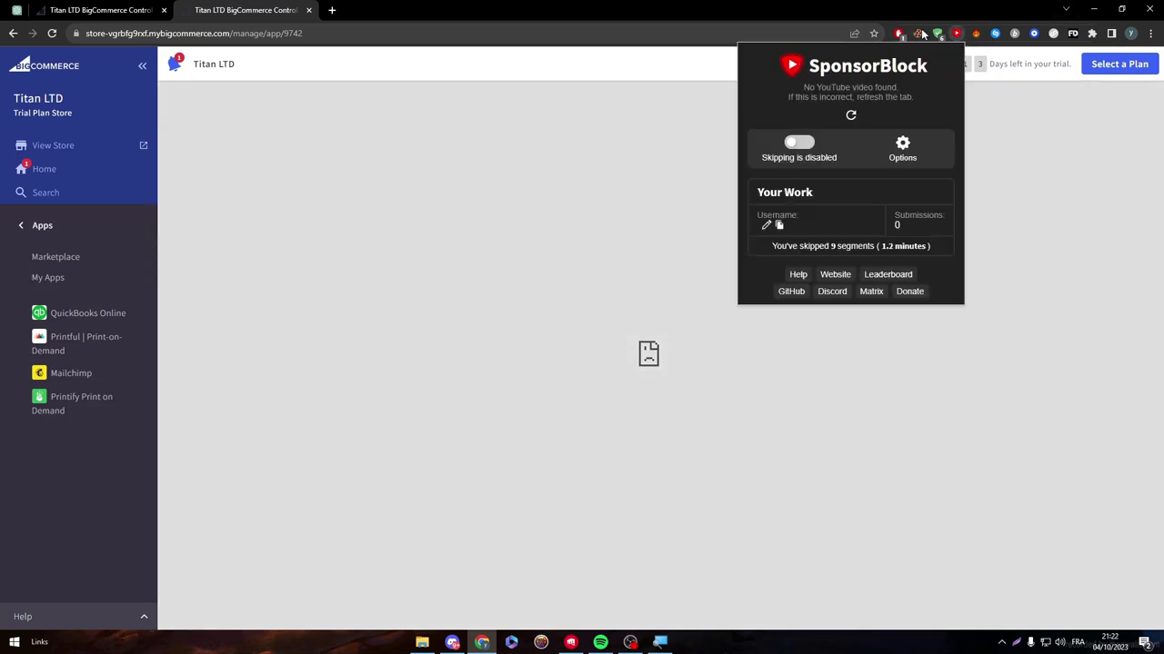
pyautogui.click(898, 33)
pyautogui.click(769, 253)
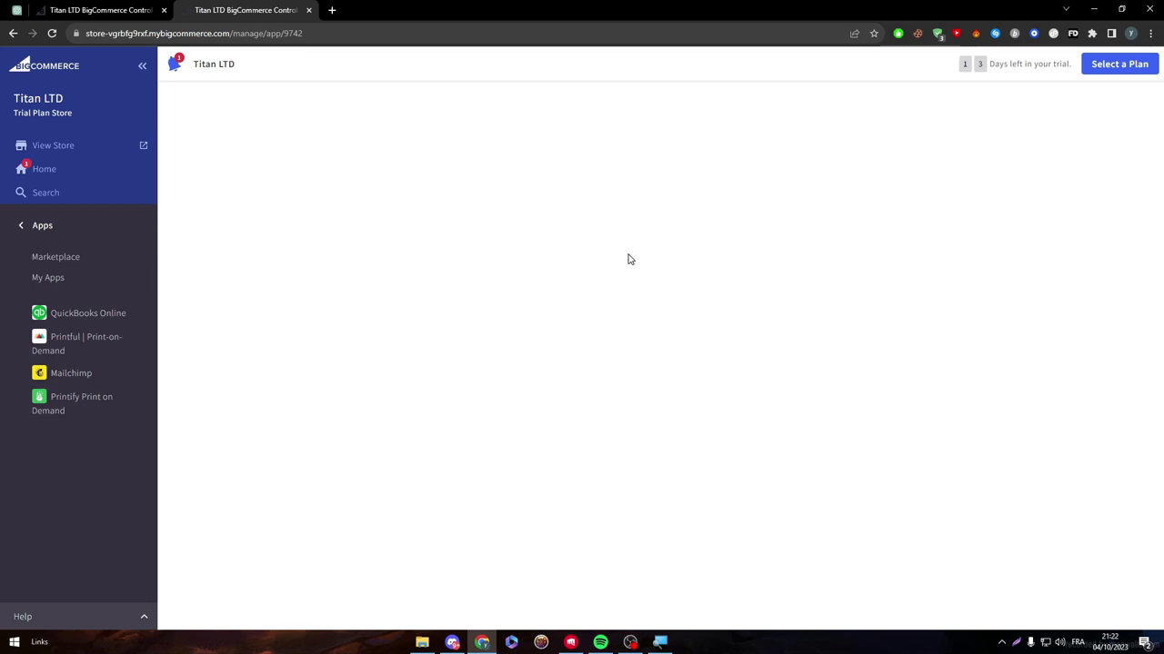
pyautogui.click(937, 34)
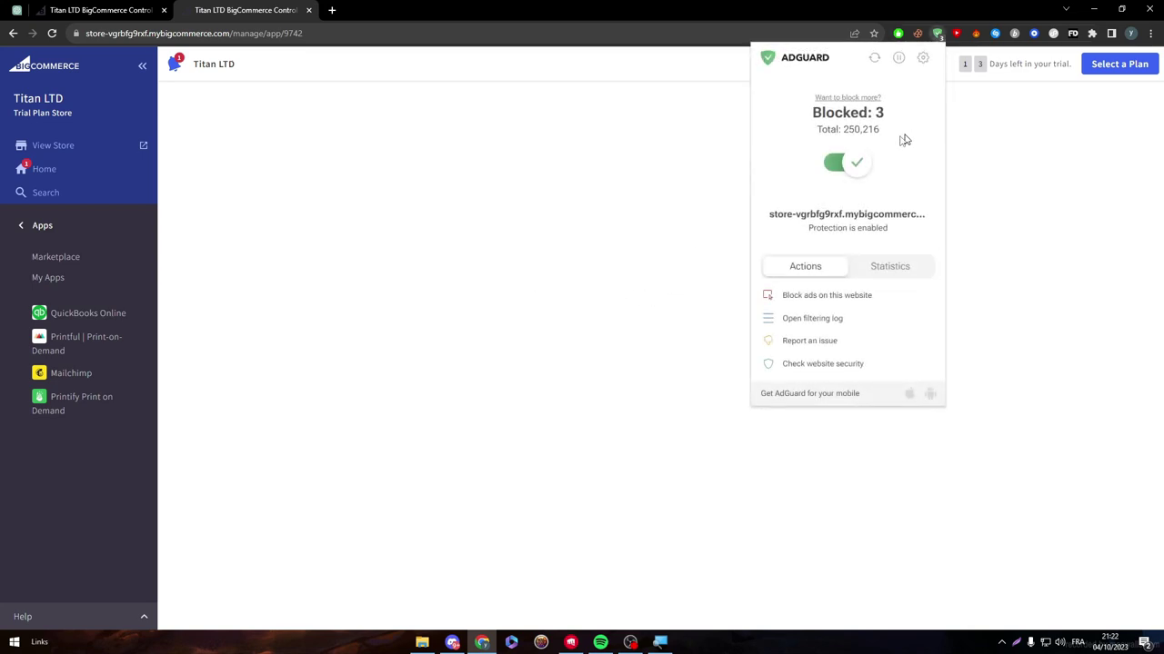
pyautogui.click(846, 162)
pyautogui.click(432, 173)
pyautogui.click(54, 36)
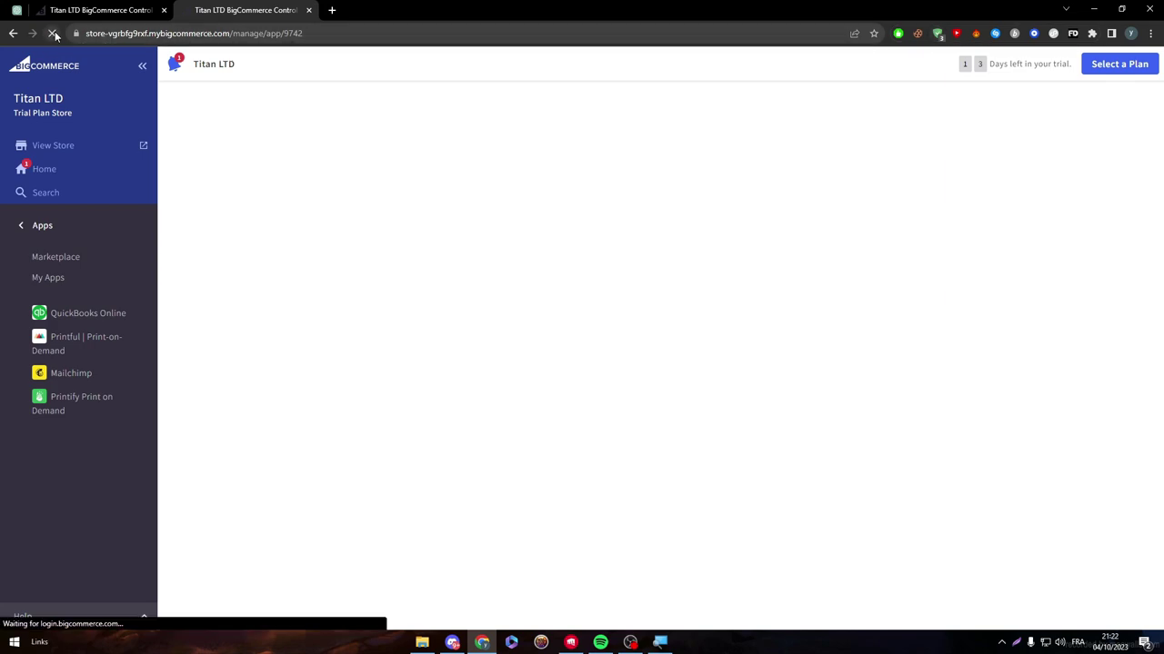
pyautogui.click(51, 34)
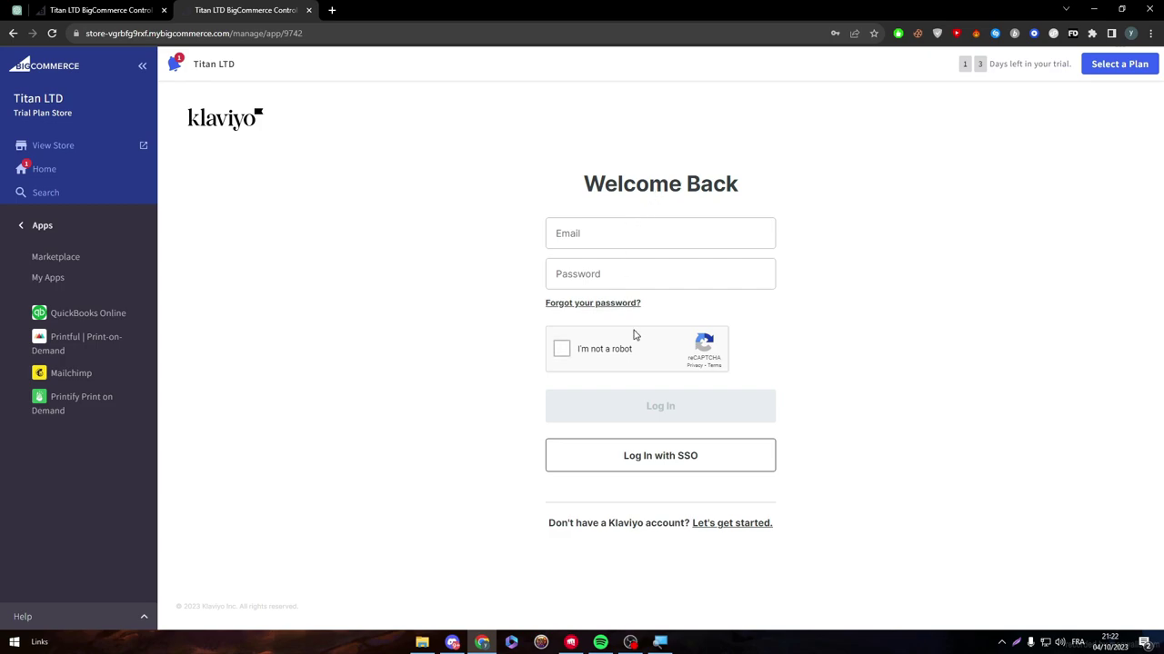
# - Sign in to Klaviyo with the saved login and pass the reCAPTCHA check
pyautogui.click(637, 274)
pyautogui.click(632, 272)
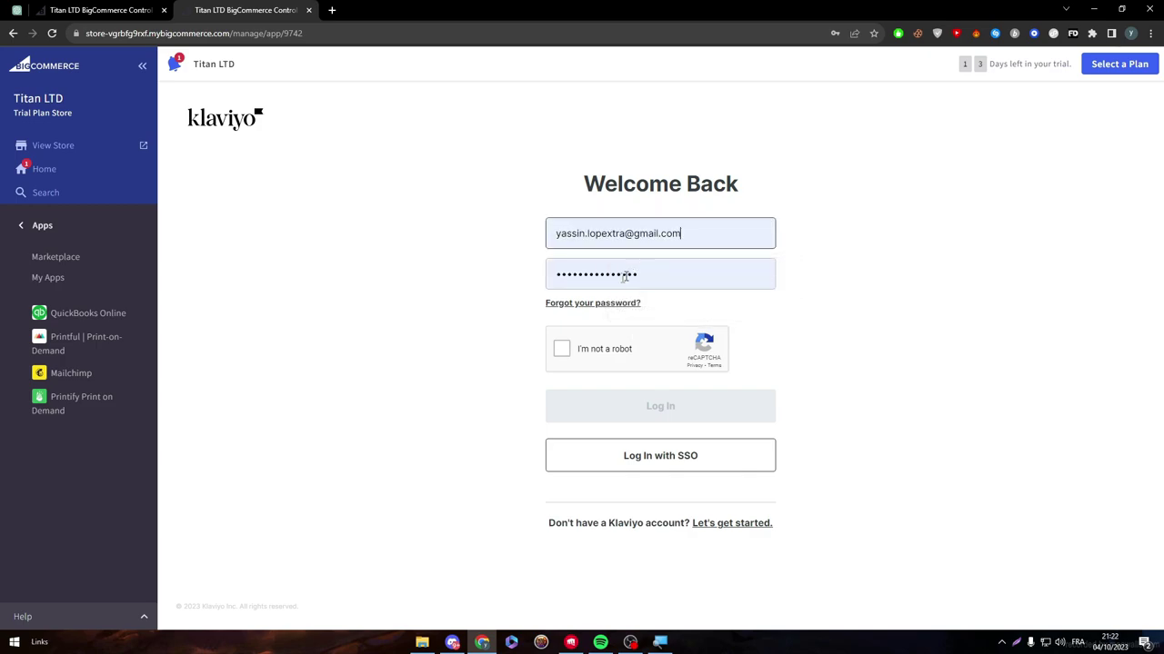
pyautogui.click(566, 349)
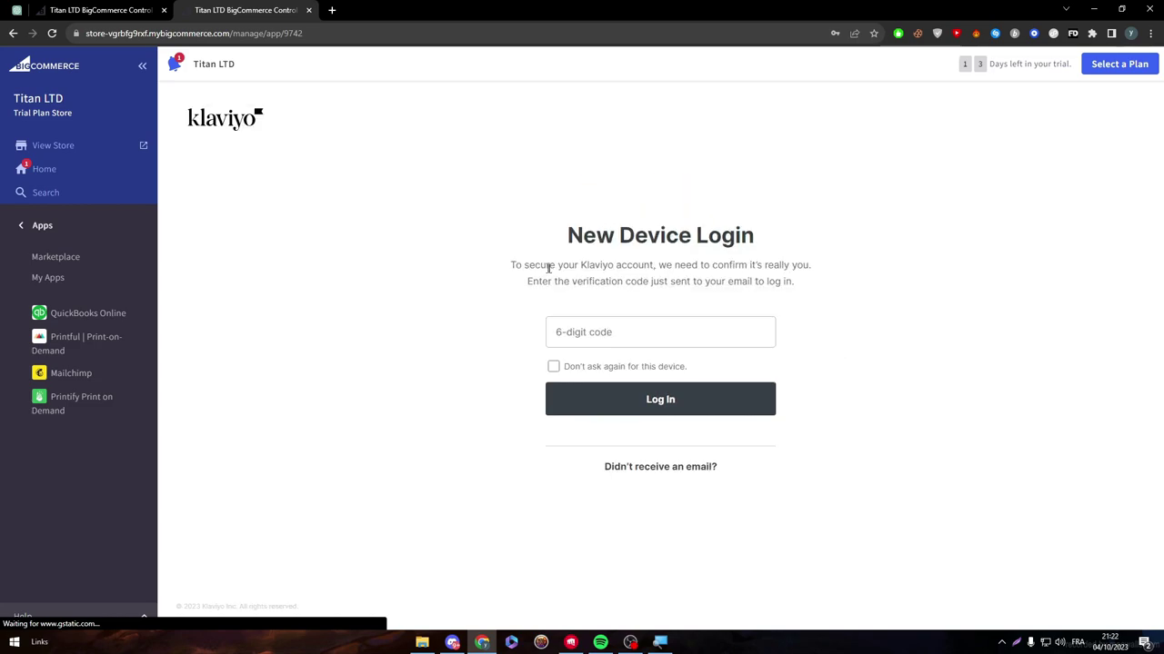
pyautogui.moveTo(516, 265); pyautogui.dragTo(643, 268)
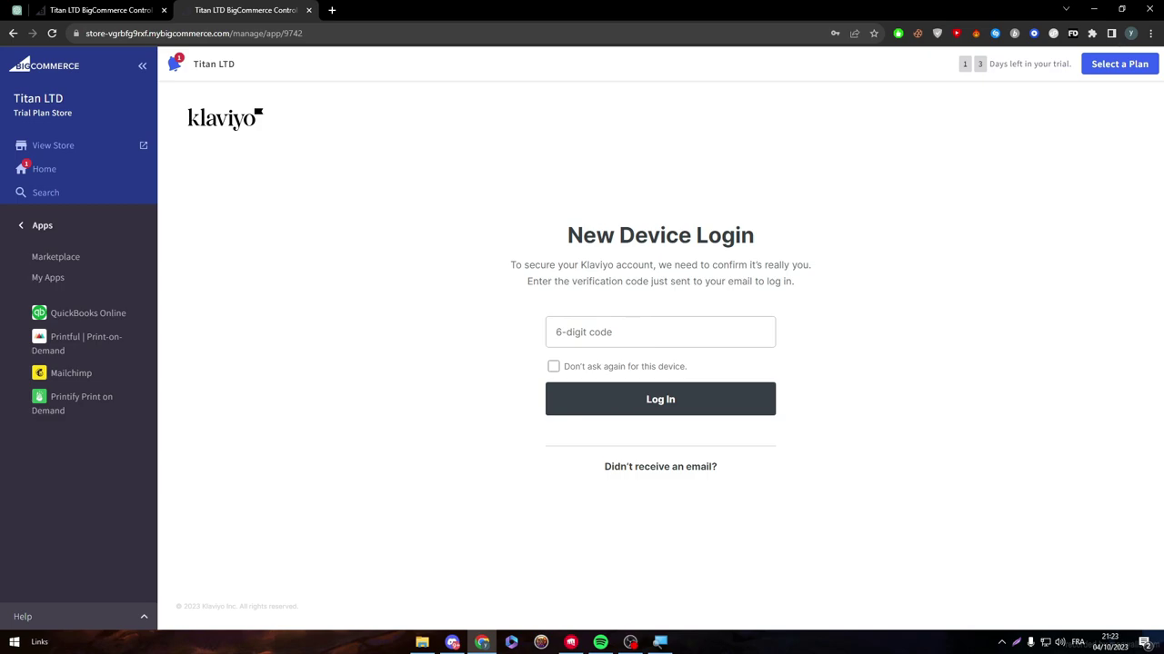
# - Enter the emailed verification code, tick Don't ask again, and log in
pyautogui.click(618, 332)
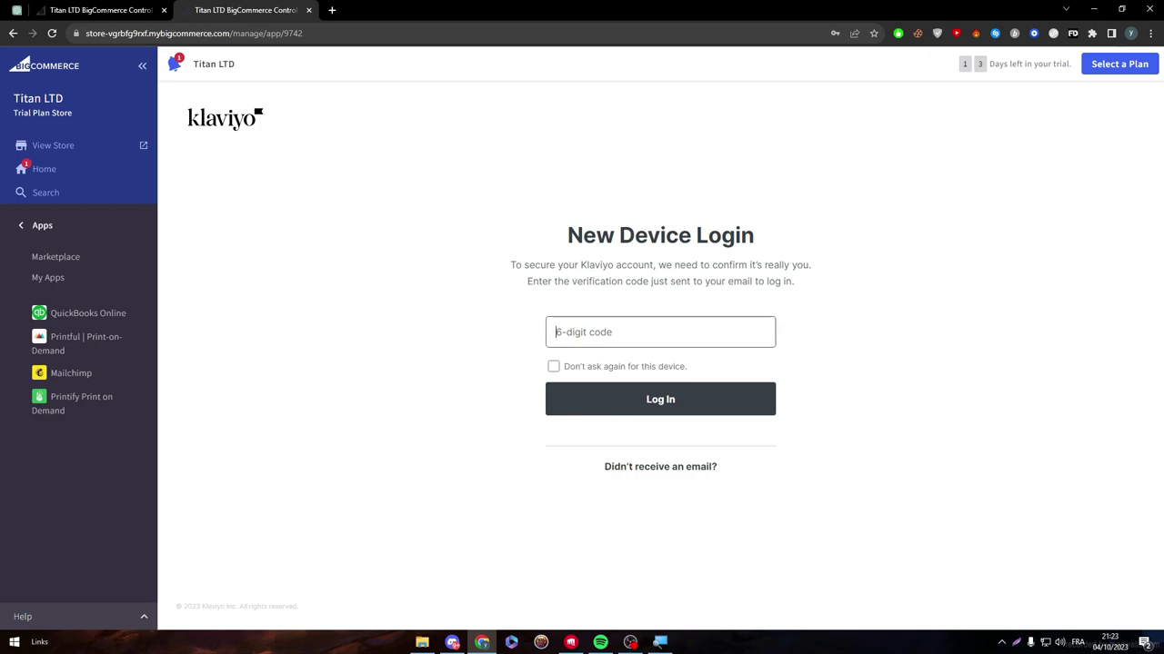
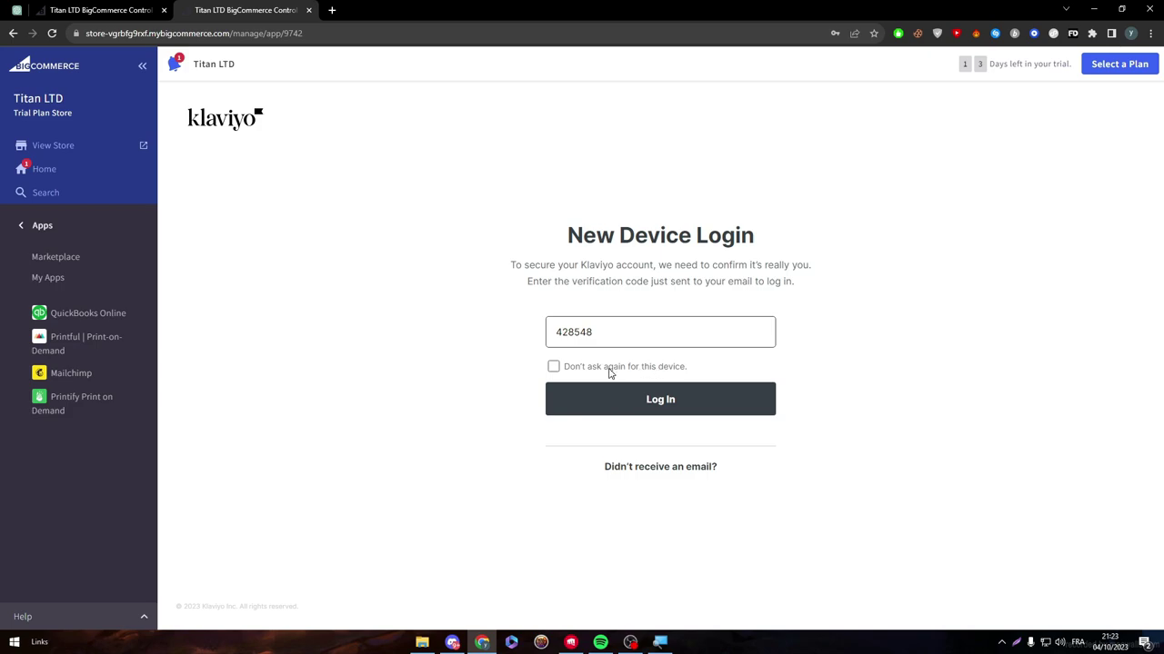
pyautogui.click(609, 369)
pyautogui.click(700, 396)
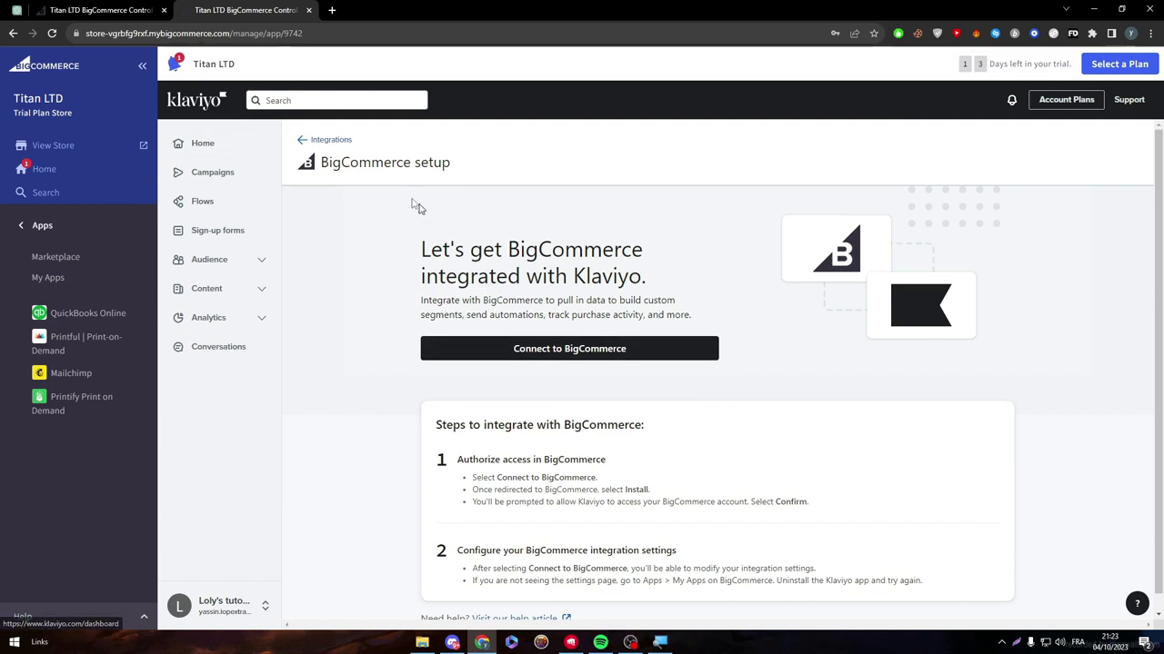
# - Choose Connect to BigCommerce on Klaviyo's BigCommerce setup page
pyautogui.click(542, 353)
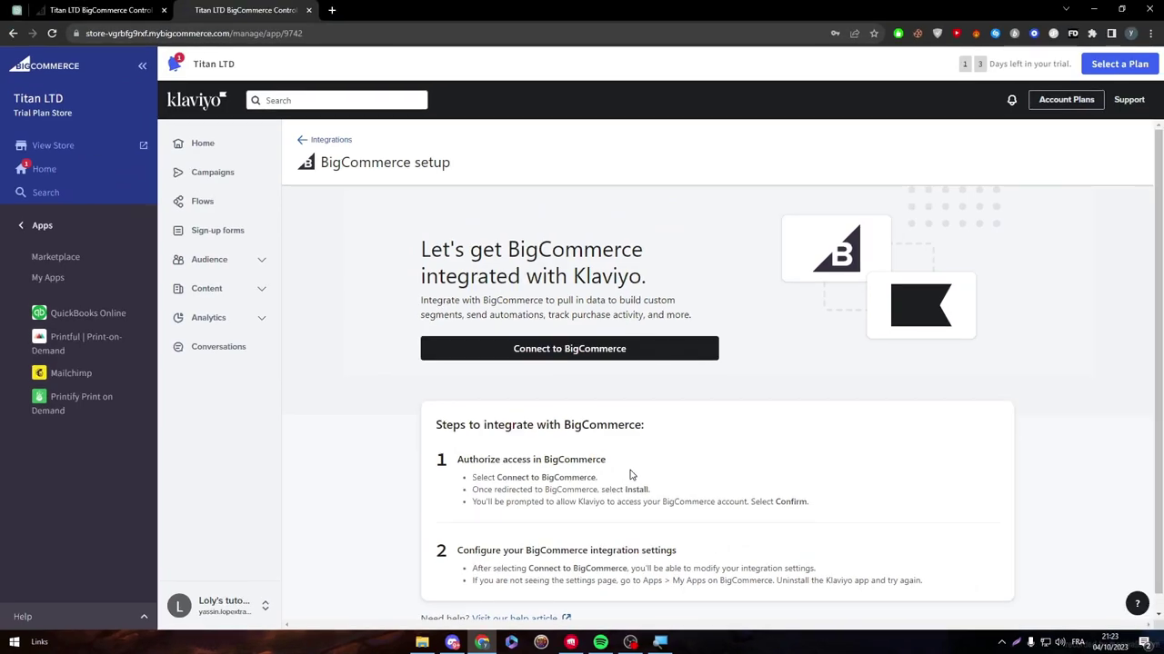
pyautogui.click(525, 356)
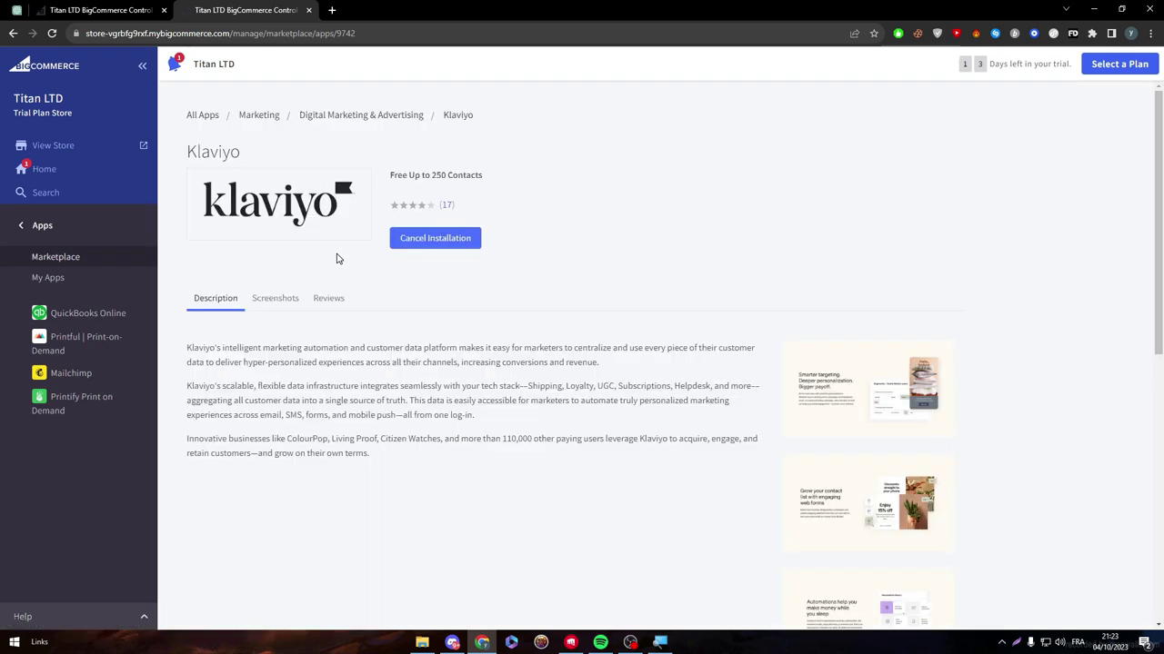
# - Review My Apps, then open the public BIGCOMMERCE.COM/APPS directory from Marketplace
pyautogui.click(449, 243)
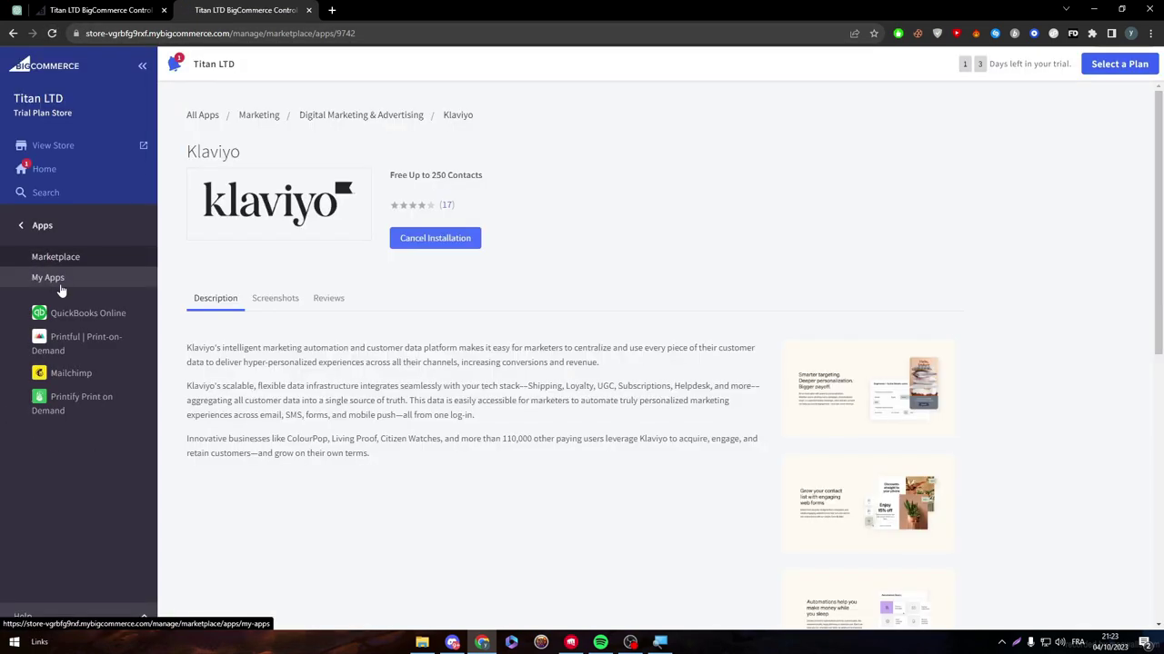
pyautogui.click(60, 285)
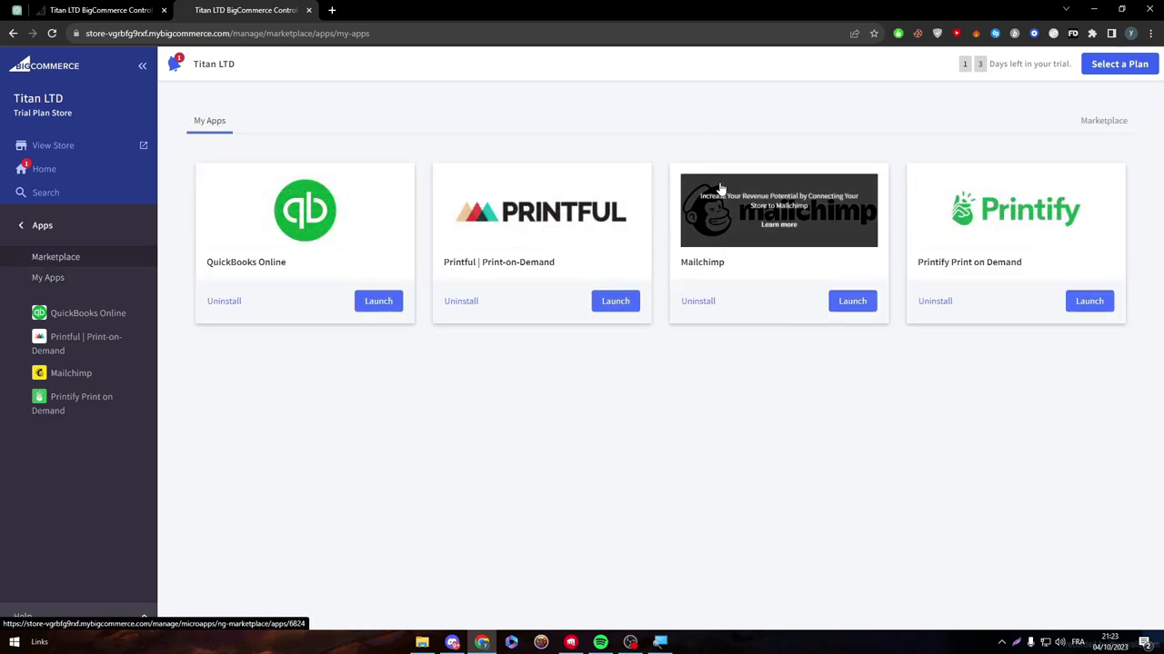
pyautogui.click(68, 260)
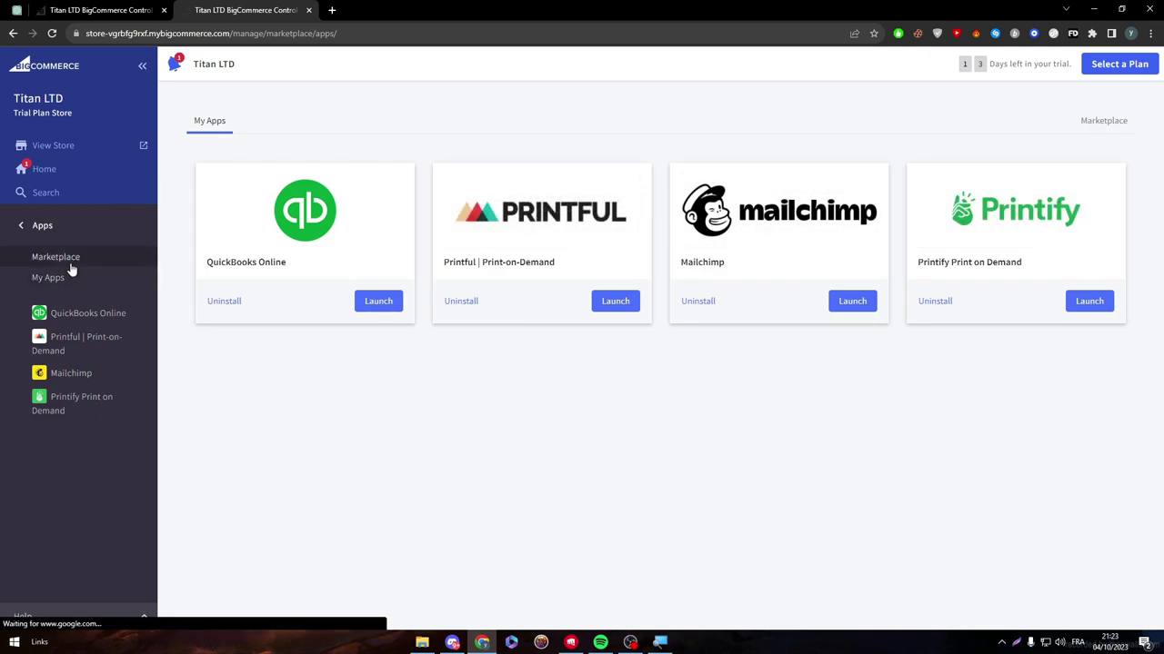
pyautogui.click(20, 229)
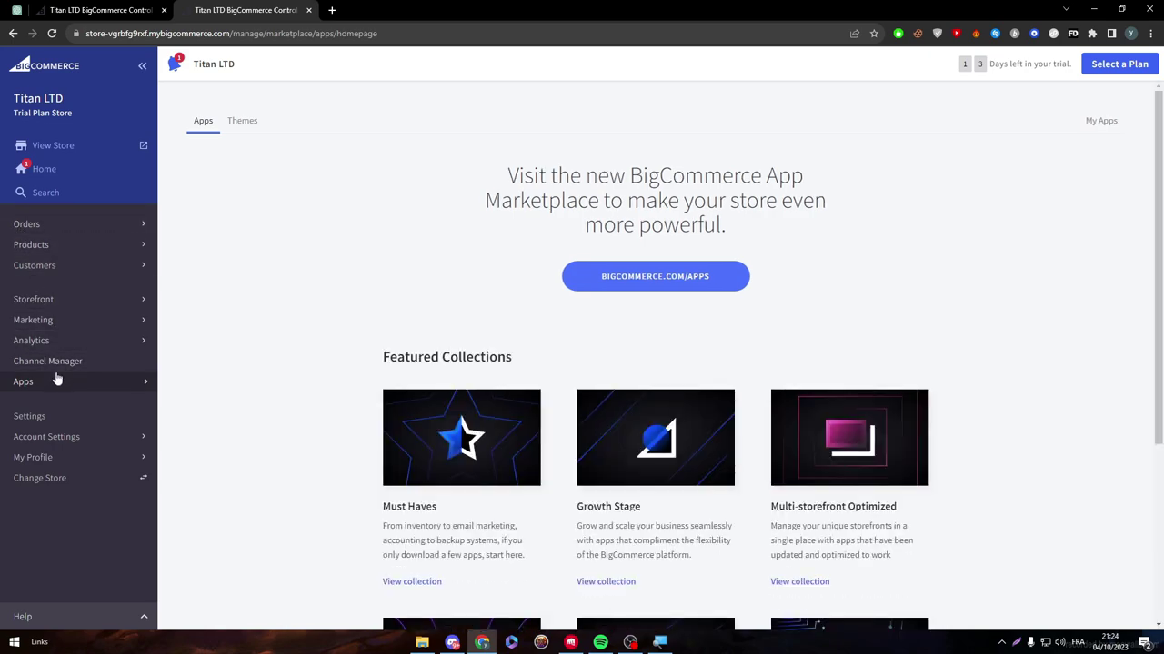
pyautogui.click(55, 379)
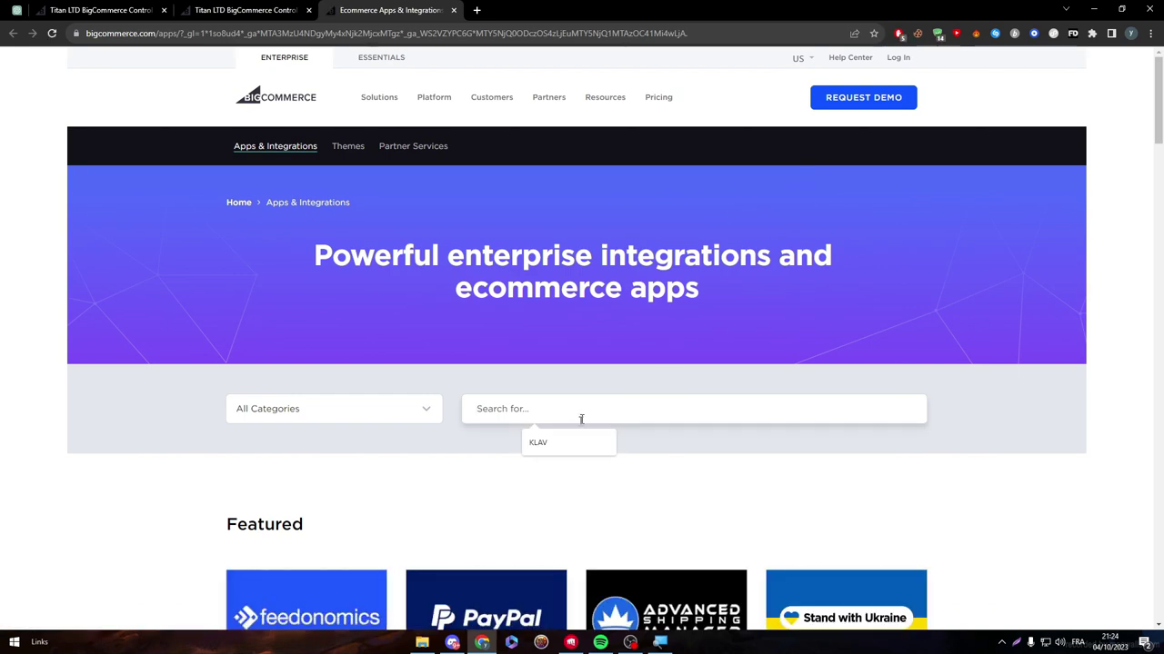
# - Search the marketplace for 'KLAV', open the Klaviyo app, and log in to get it
pyautogui.write('KLAV')
pyautogui.click(570, 444)
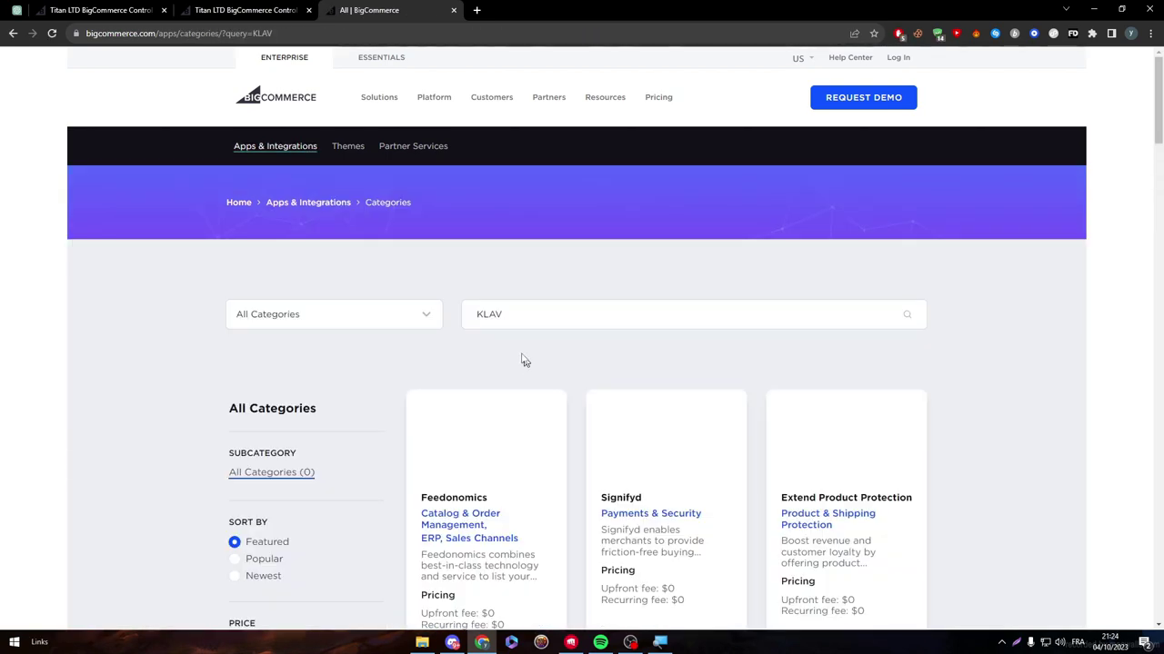
pyautogui.click(489, 461)
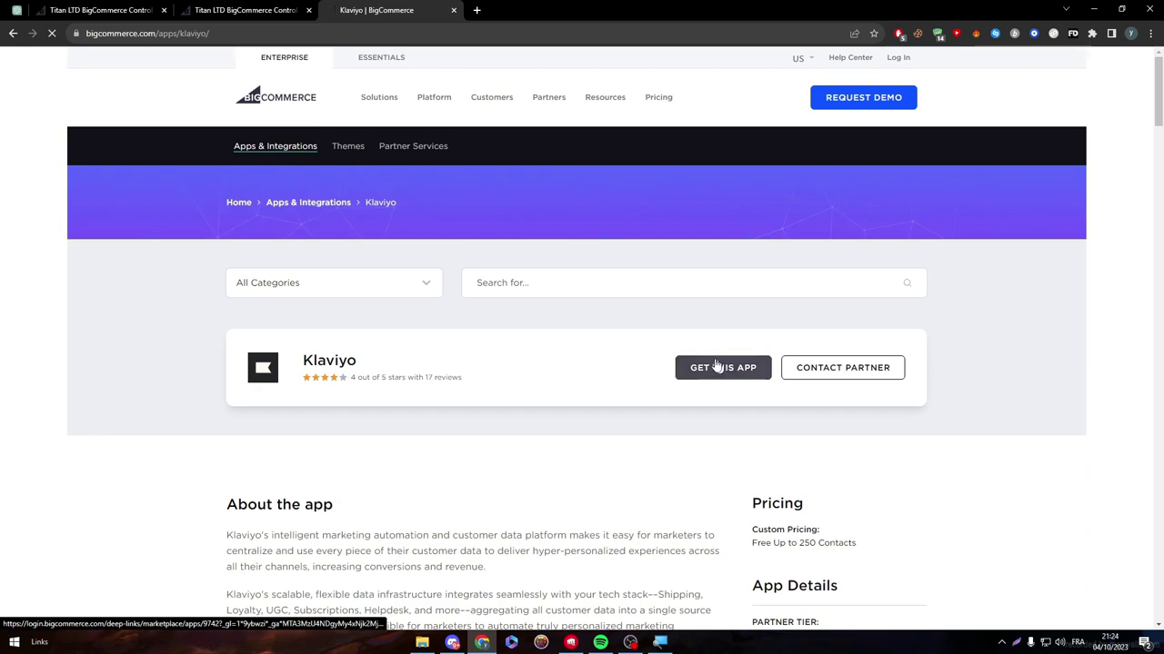
pyautogui.click(717, 366)
pyautogui.click(488, 247)
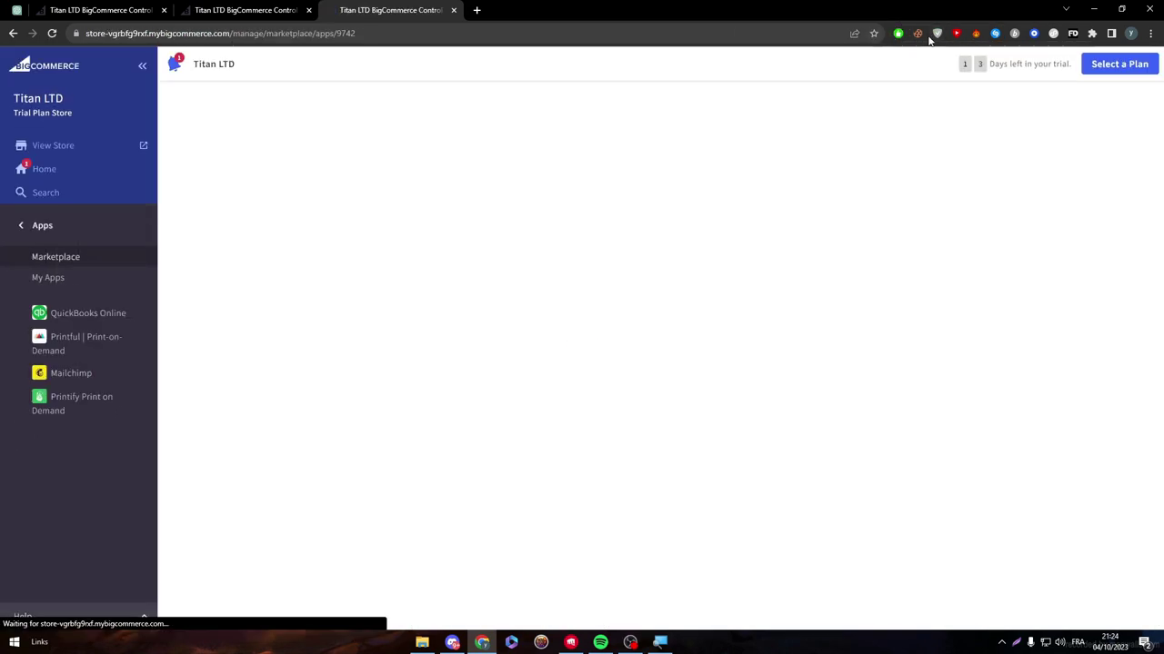
# - Remove the existing Klaviyo installation, reinstall it, and accept the PCI-DSS statement to authorize store access
pyautogui.click(429, 238)
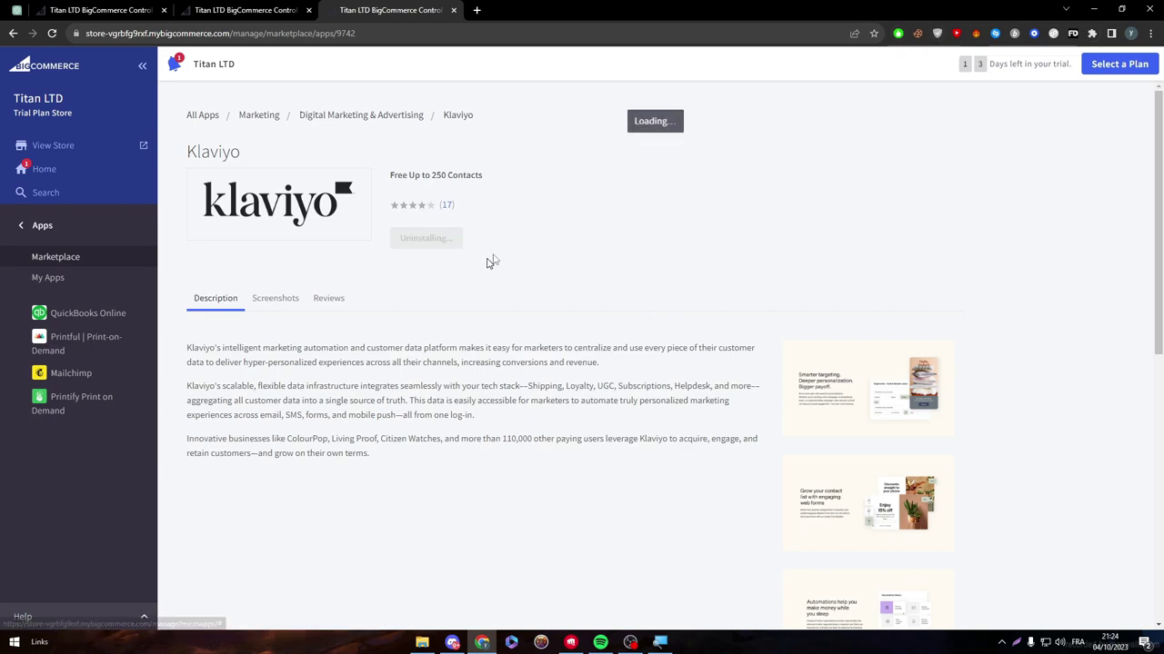
pyautogui.click(897, 34)
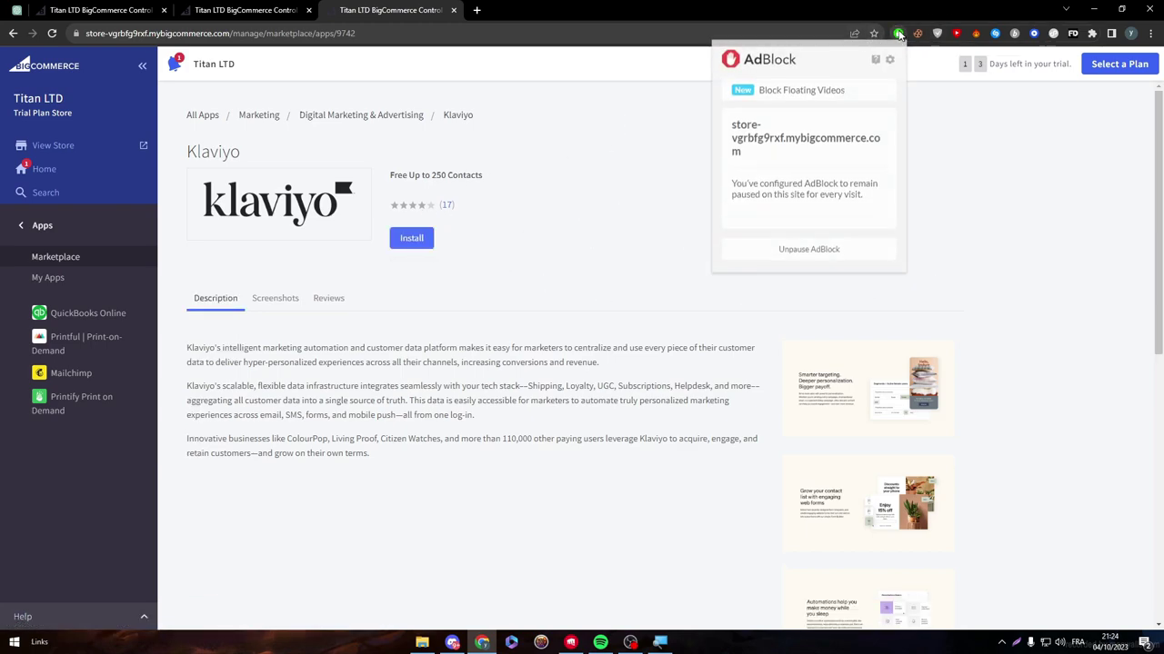
pyautogui.click(411, 240)
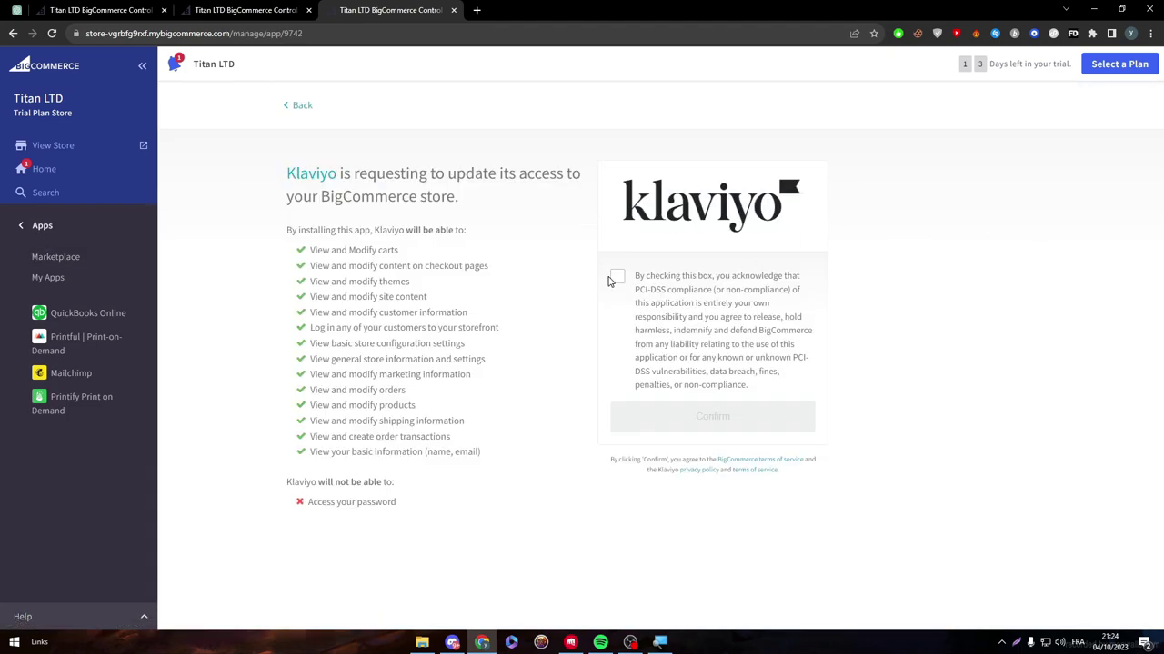
pyautogui.click(617, 277)
pyautogui.click(662, 422)
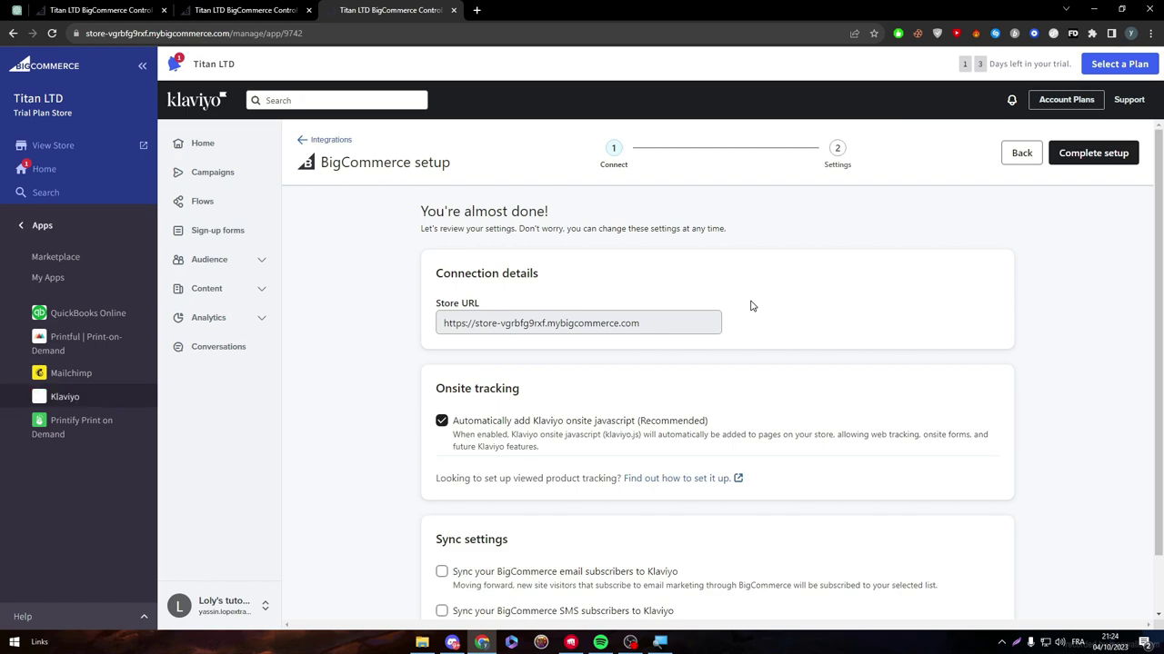
# - Complete the Klaviyo integration setup and close the BigCommerce connection success message
pyautogui.click(1094, 151)
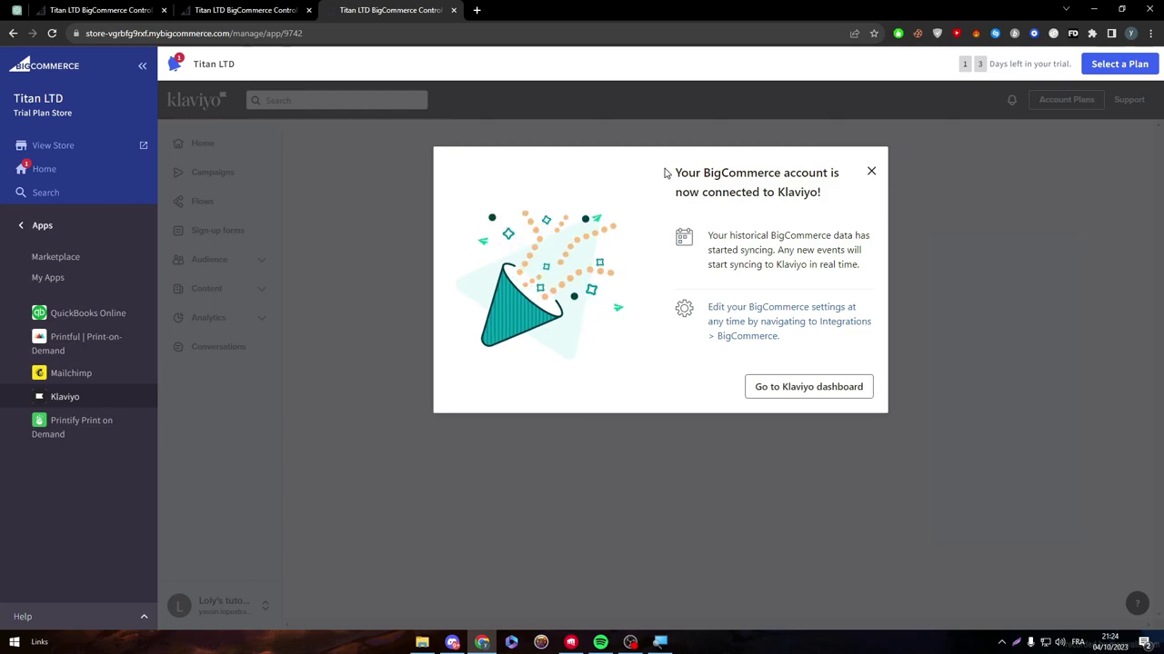
pyautogui.moveTo(665, 173); pyautogui.dragTo(822, 193)
pyautogui.click(823, 193)
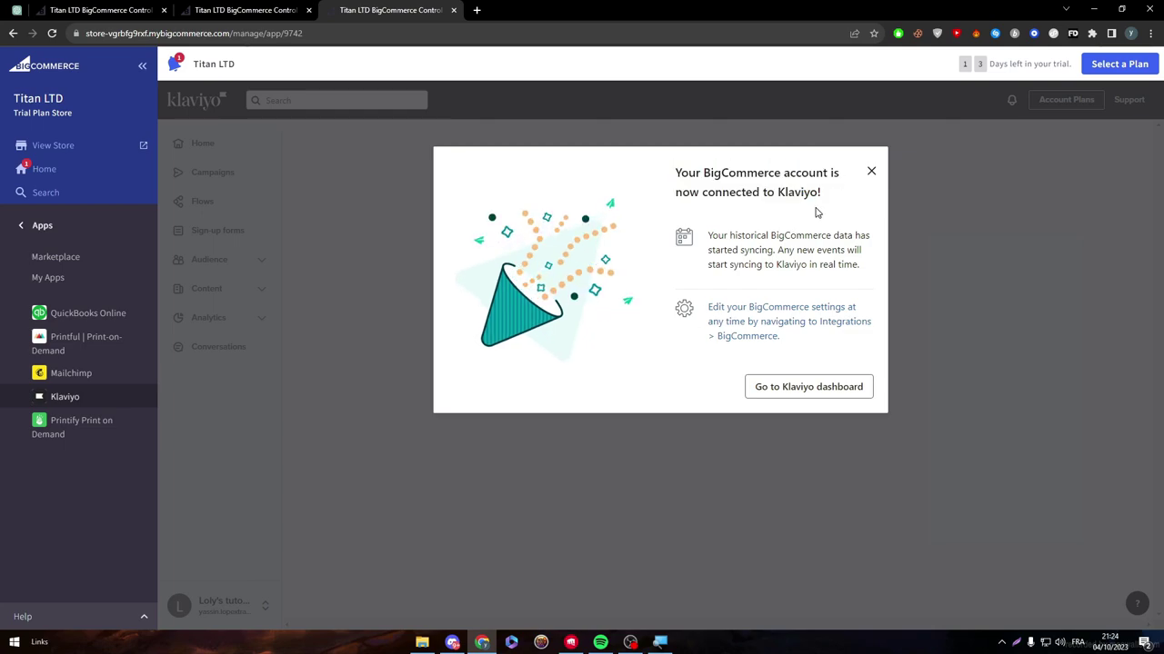
pyautogui.click(869, 177)
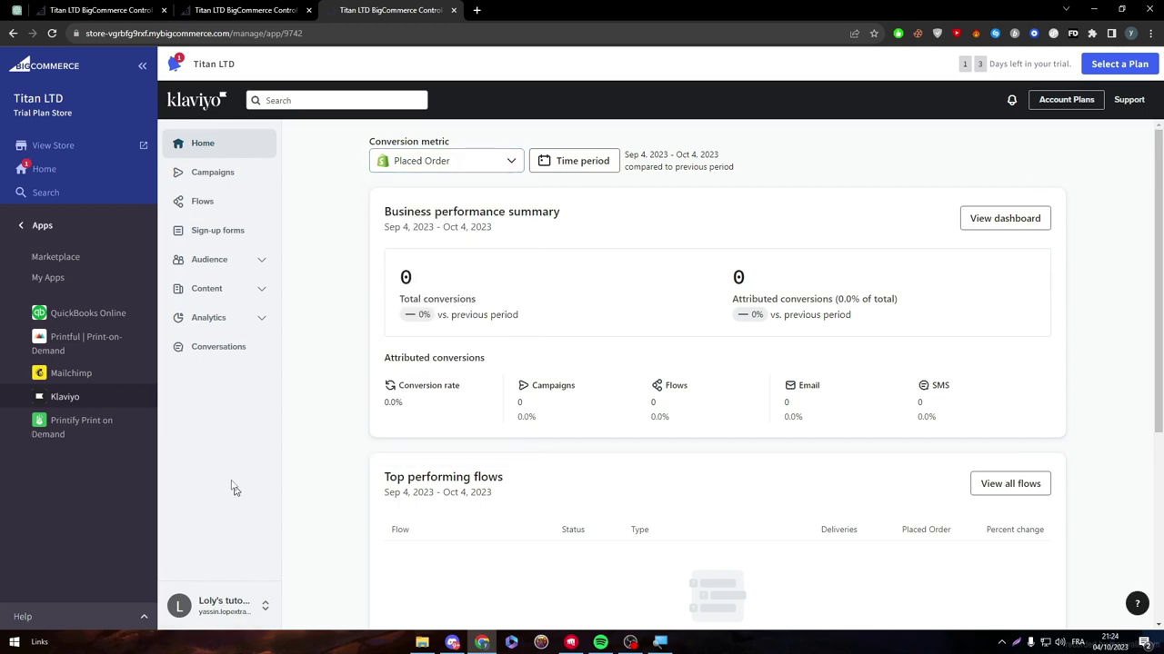
pyautogui.click(257, 603)
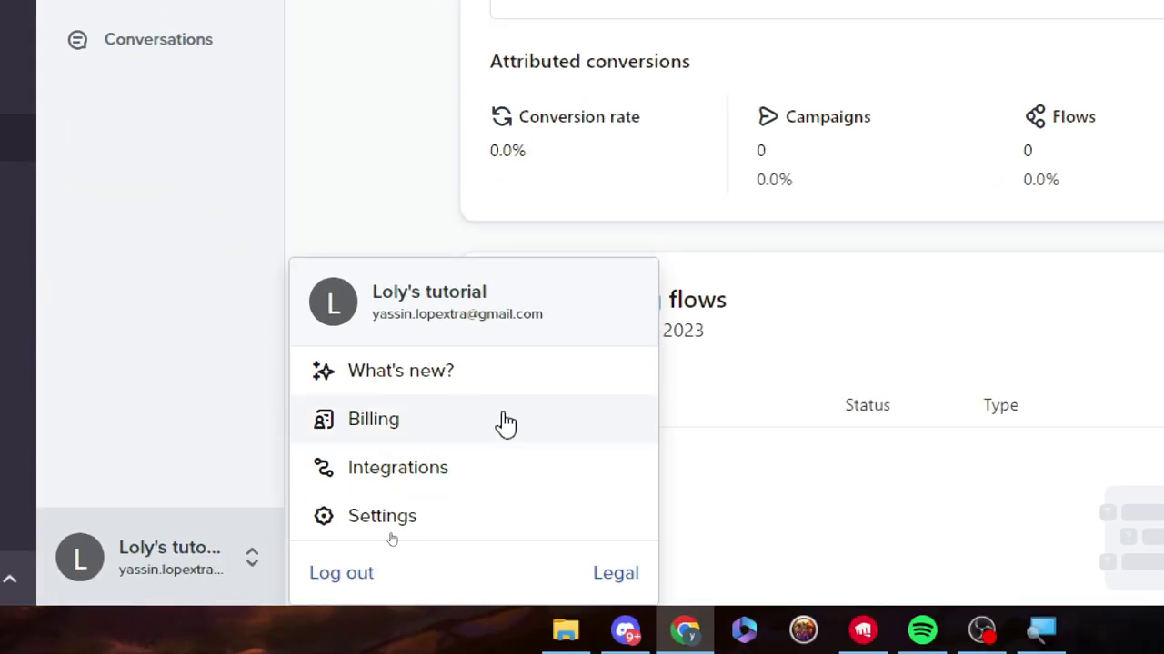
pyautogui.click(421, 424)
pyautogui.click(118, 566)
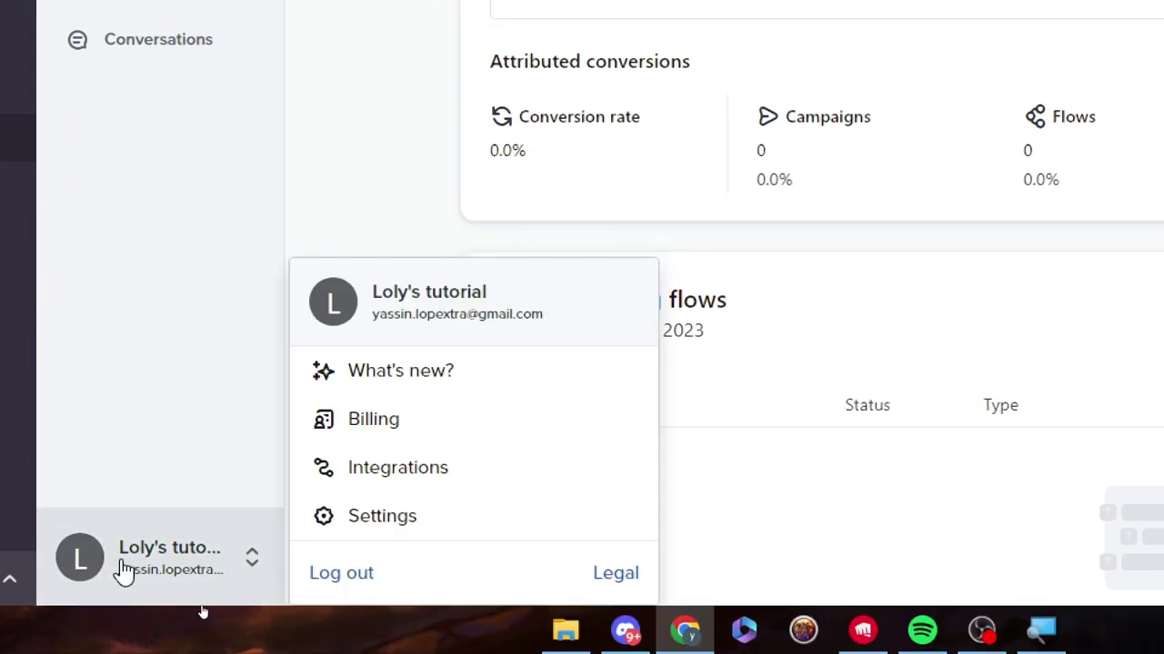
pyautogui.click(399, 470)
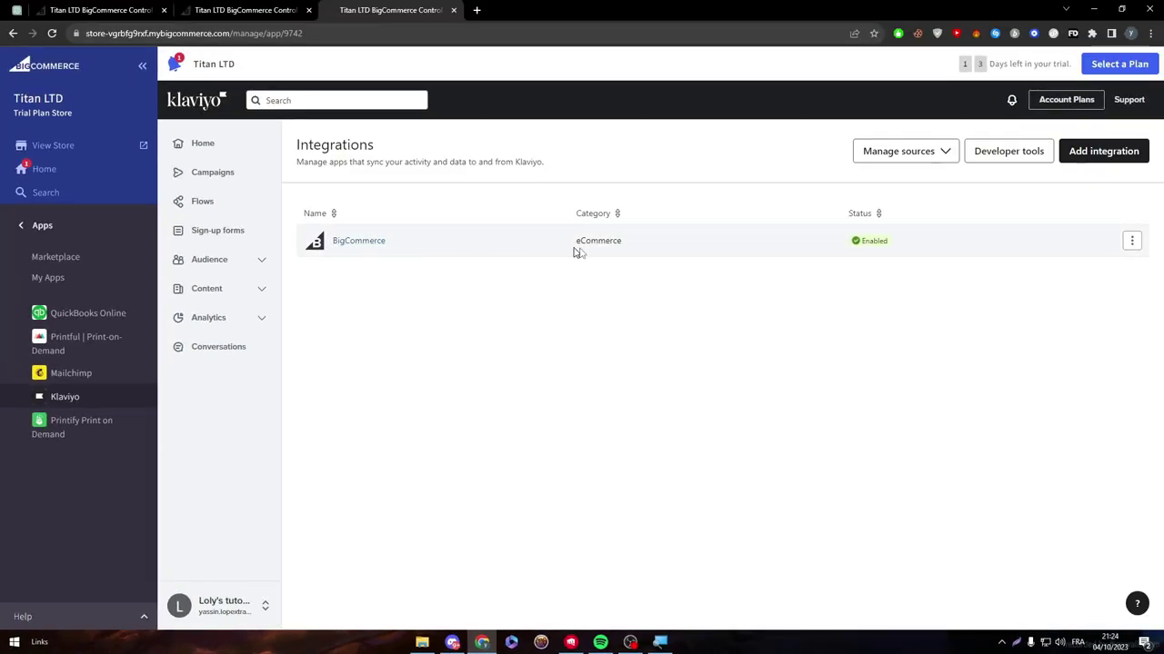
pyautogui.click(228, 147)
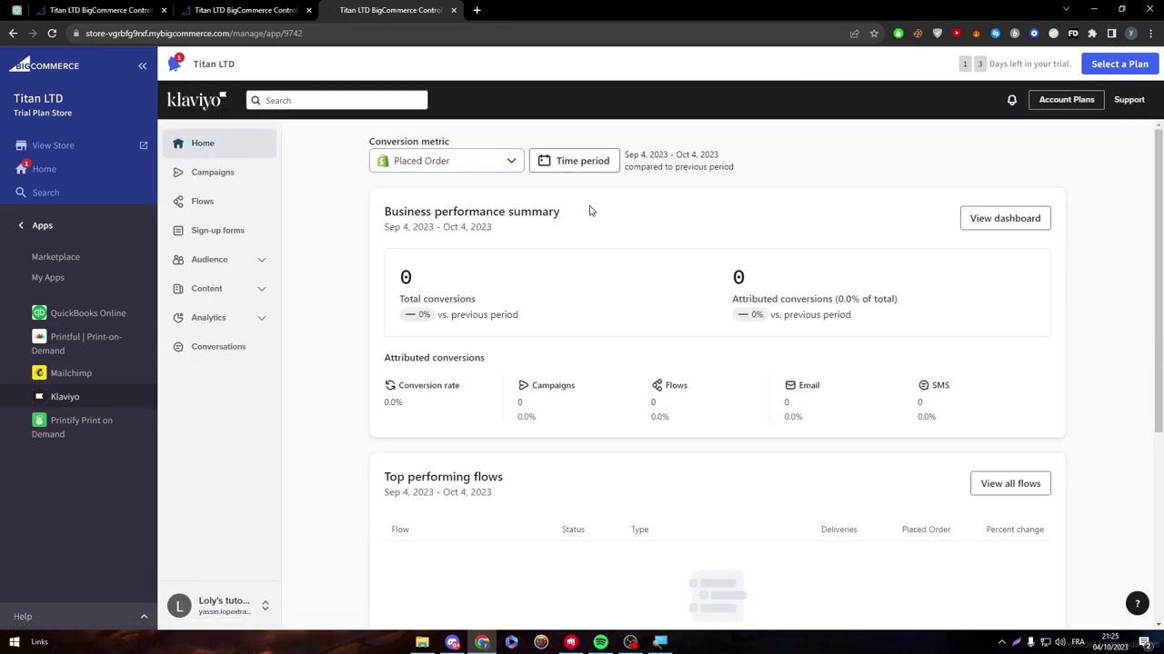
# - Choose BigCommerce's Cancelled Order from the dashboard's conversion metric list
pyautogui.click(478, 163)
pyautogui.scroll(5, 516, 347)
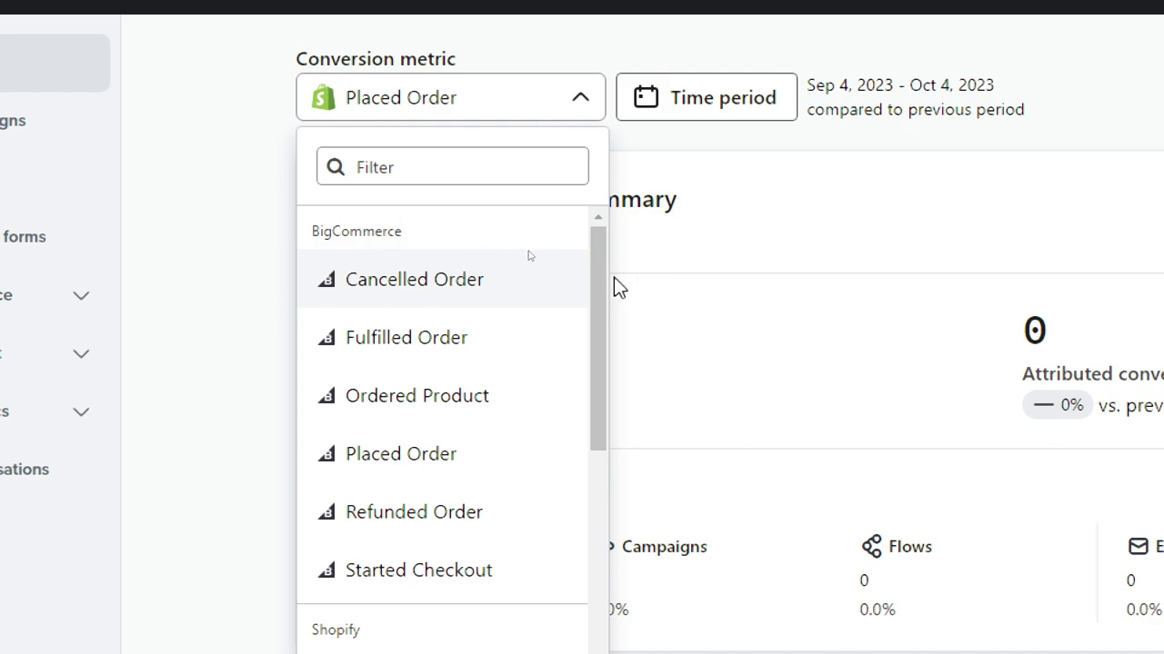
pyautogui.scroll(-1, 603, 291)
pyautogui.scroll(1, 528, 277)
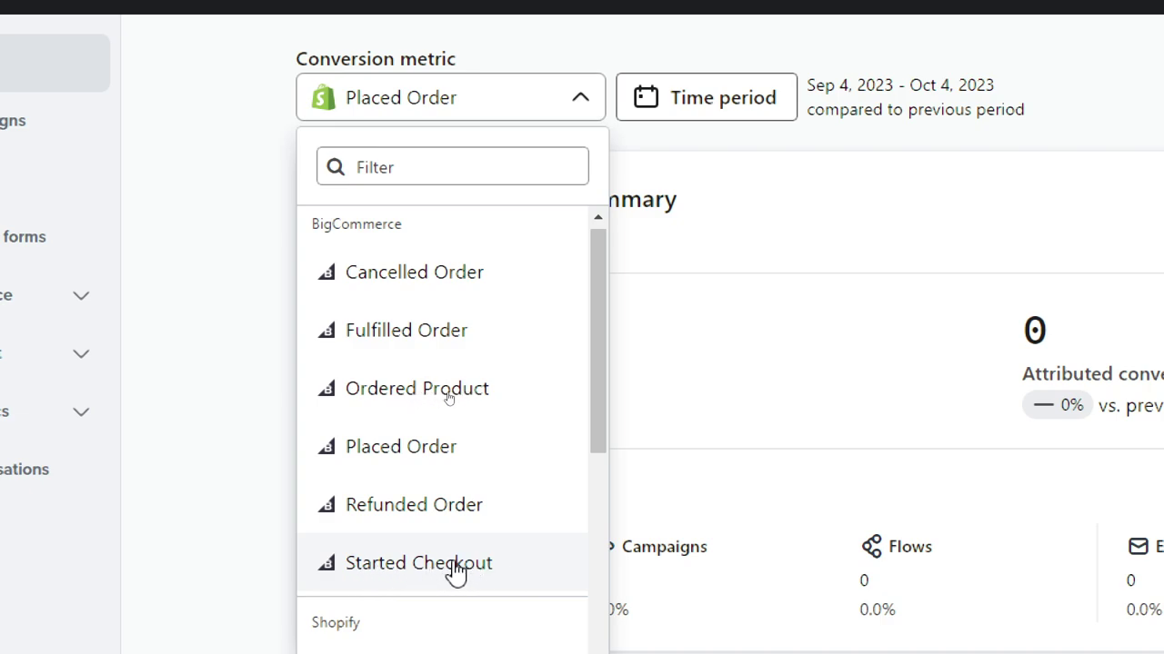
pyautogui.click(415, 297)
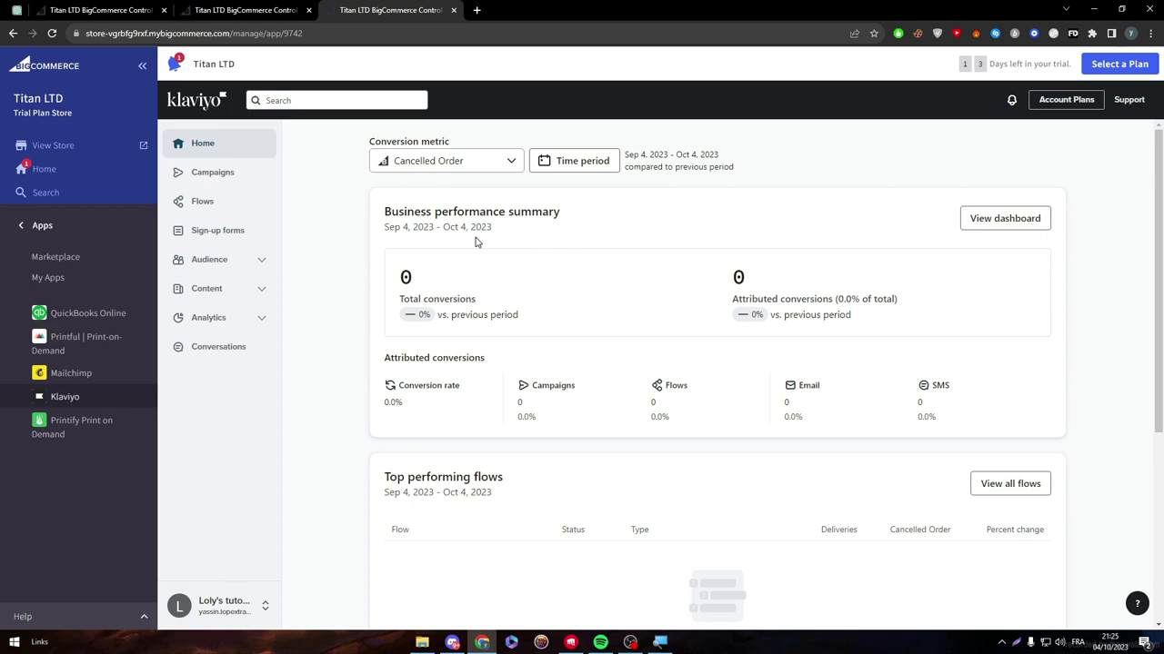
pyautogui.moveTo(403, 206); pyautogui.dragTo(627, 221)
pyautogui.click(626, 221)
pyautogui.scroll(-1, 1142, 207)
pyautogui.scroll(1, 1141, 206)
pyautogui.click(182, 173)
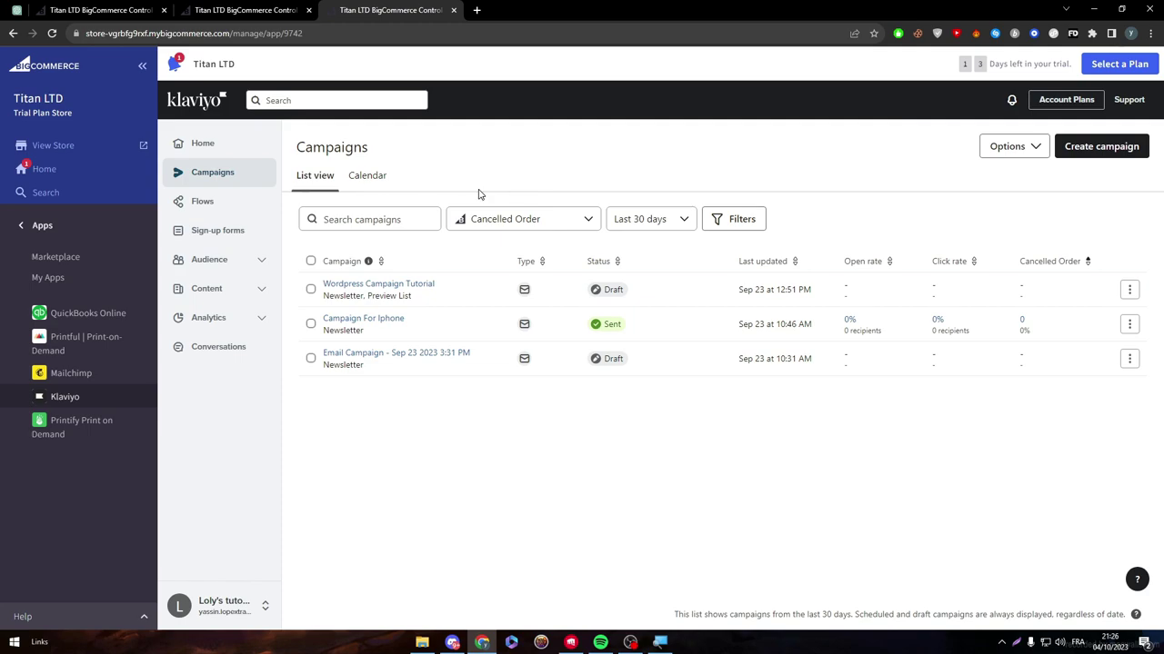
pyautogui.click(200, 143)
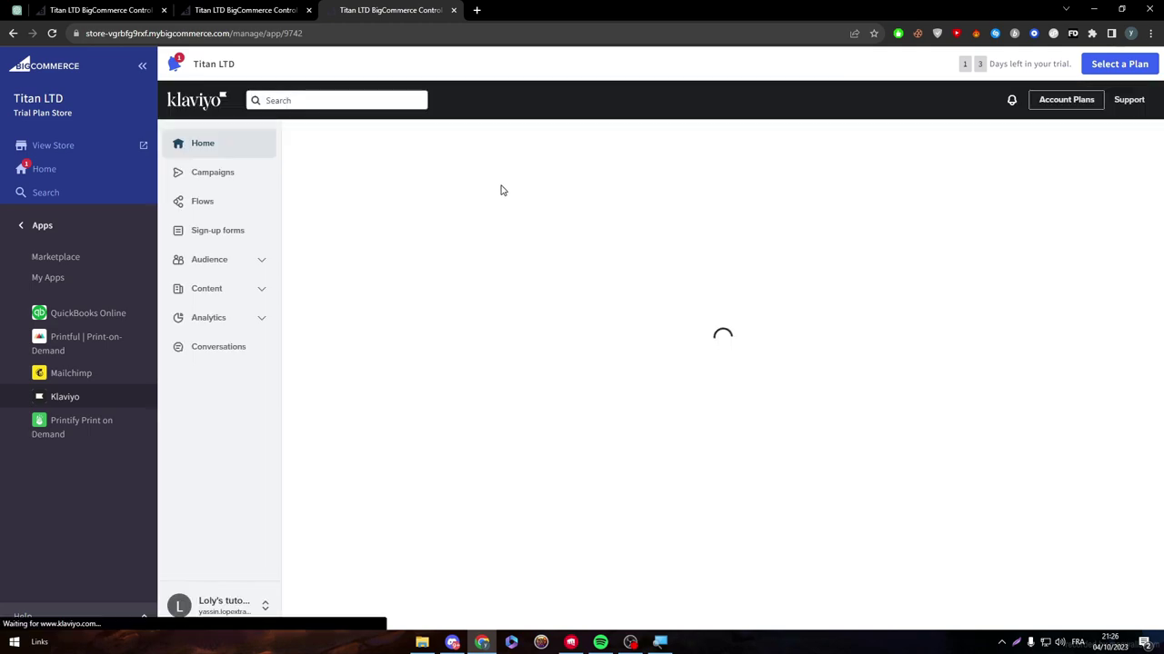